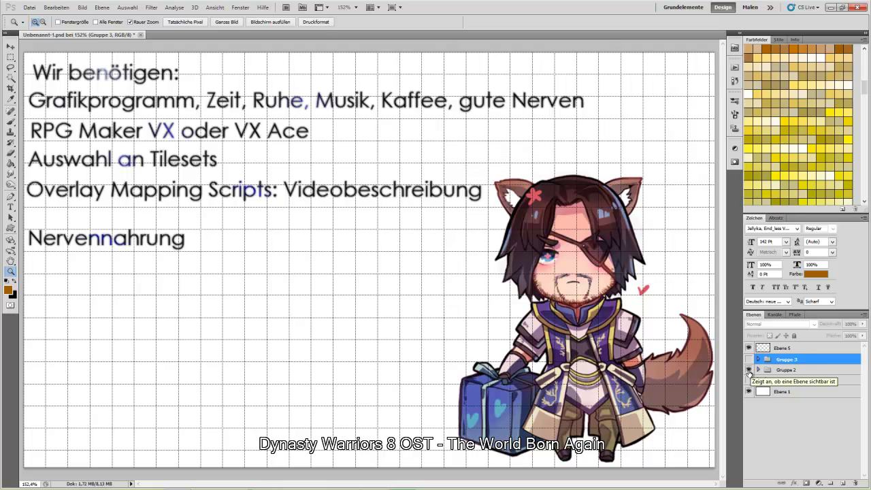
Step: Hide the Gruppe 2 layer group and show Gruppe 3
{"action": "left_click", "coordinate": [749, 370]}
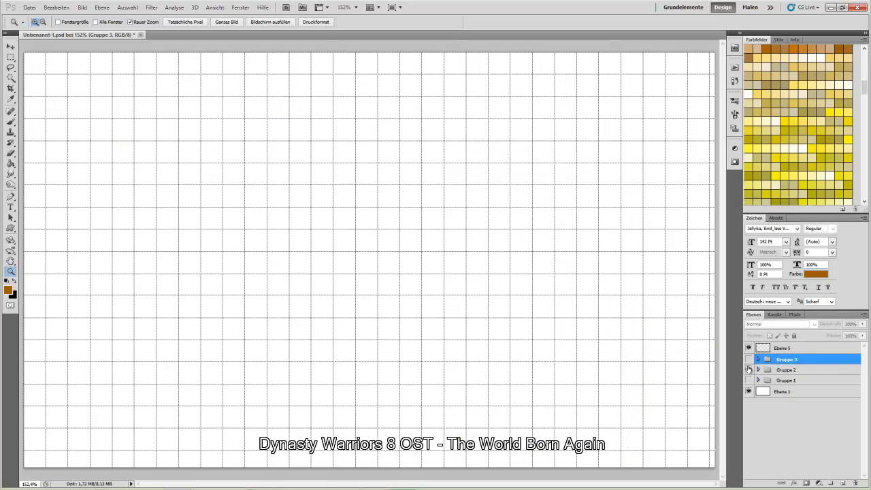
{"action": "left_click", "coordinate": [749, 359]}
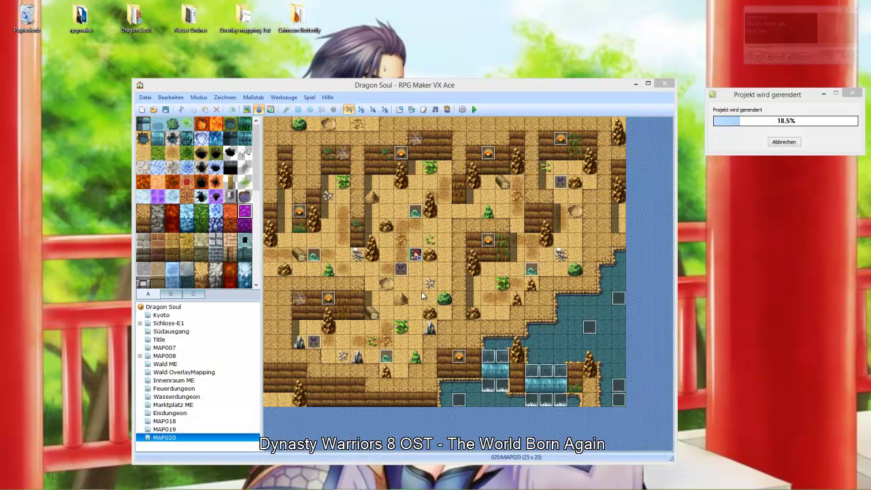
Step: In RPG Maker VX Ace, create a new map in the Dragon Soul project using the 004:Verlies tileset
{"action": "right_click", "coordinate": [167, 307]}
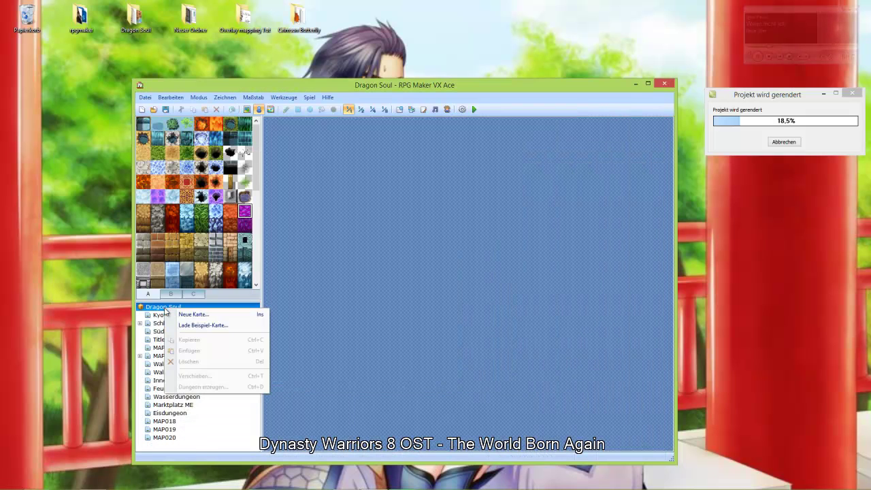
{"action": "left_click", "coordinate": [196, 312]}
{"action": "left_click", "coordinate": [273, 218]}
{"action": "left_click", "coordinate": [268, 249]}
{"action": "left_click", "coordinate": [507, 397]}
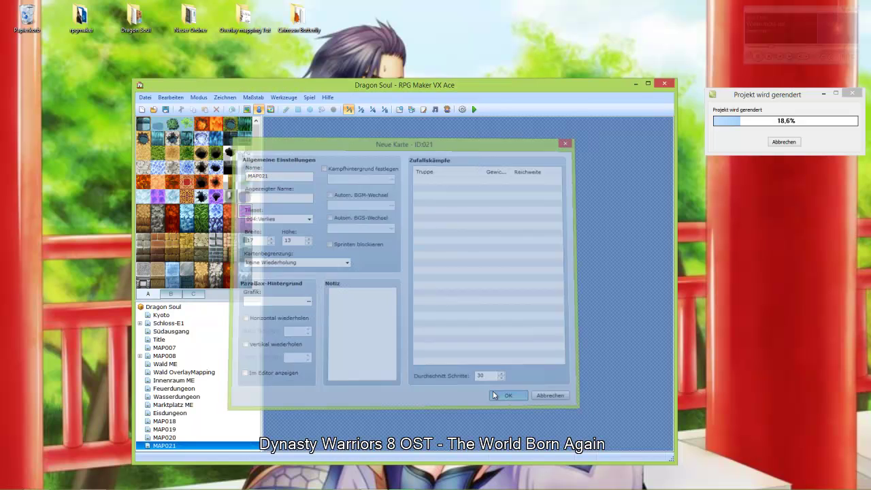
Step: Set the size of MAP021 to a width of 25 and a height of 20
{"action": "right_click", "coordinate": [180, 446]}
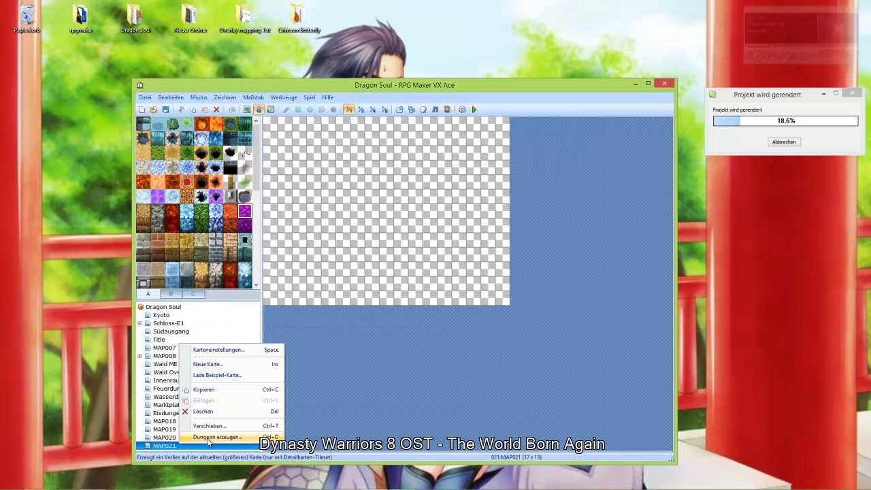
{"action": "left_click", "coordinate": [225, 354]}
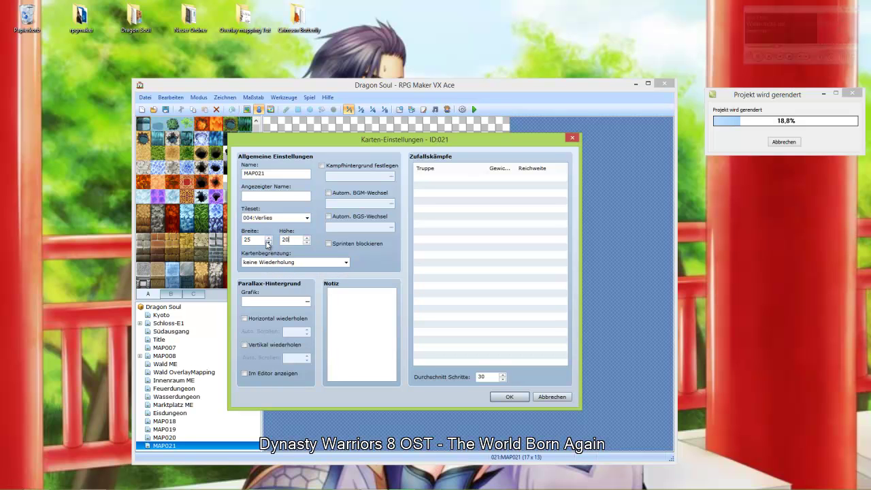
{"action": "left_click", "coordinate": [508, 396]}
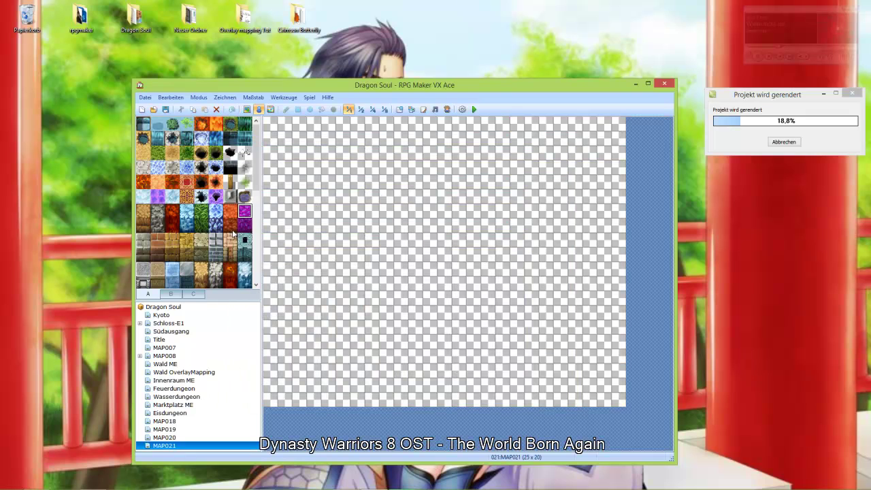
{"action": "left_click", "coordinate": [157, 197]}
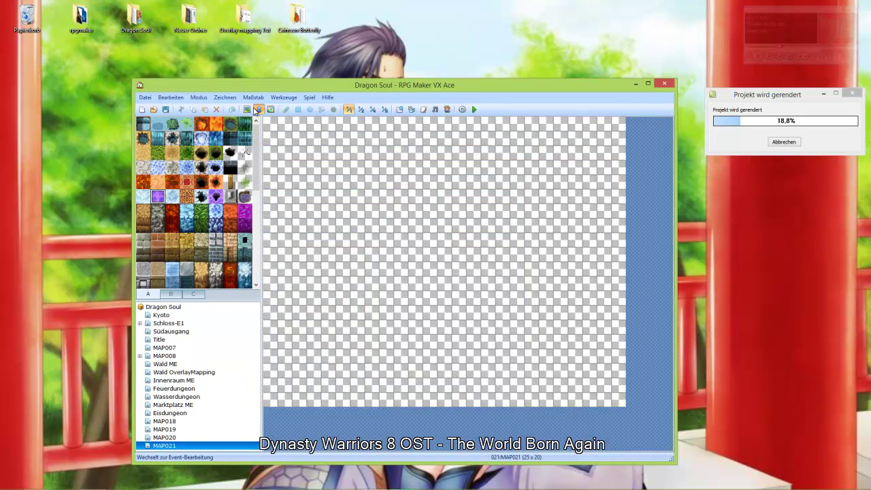
{"action": "left_click", "coordinate": [248, 110]}
{"action": "left_click", "coordinate": [321, 110]}
{"action": "left_click", "coordinate": [346, 187]}
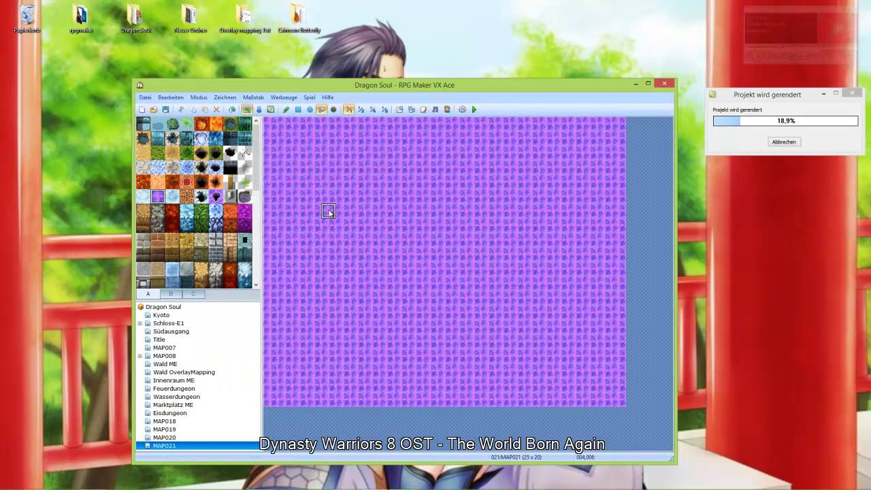
{"action": "left_click", "coordinate": [245, 228]}
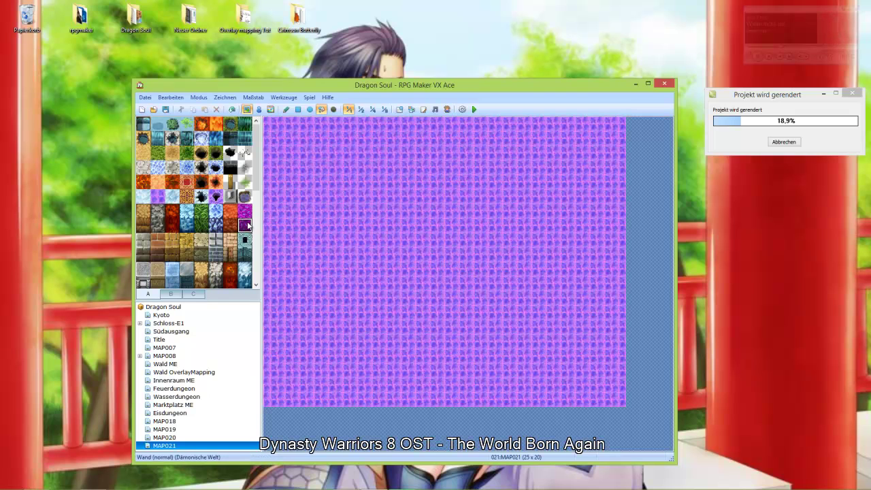
{"action": "left_click", "coordinate": [286, 109]}
{"action": "left_click_drag", "start_coordinate": [297, 156], "coordinate": [574, 158]}
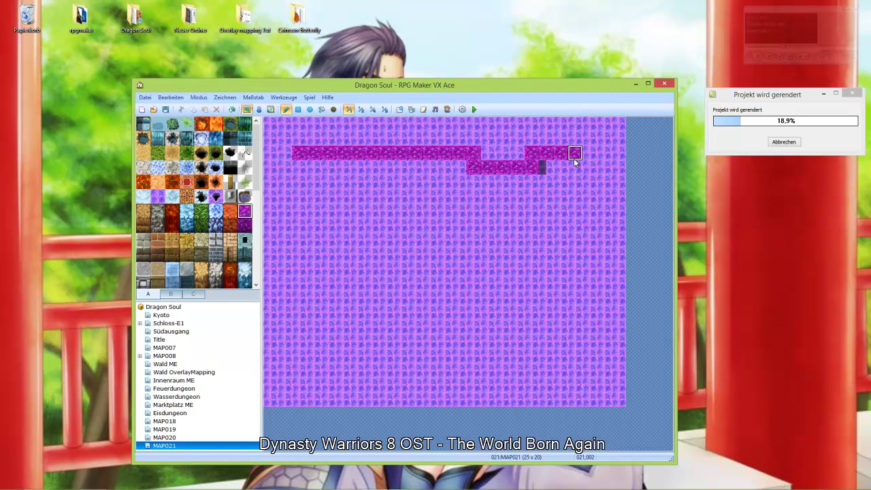
{"action": "left_click", "coordinate": [232, 110]}
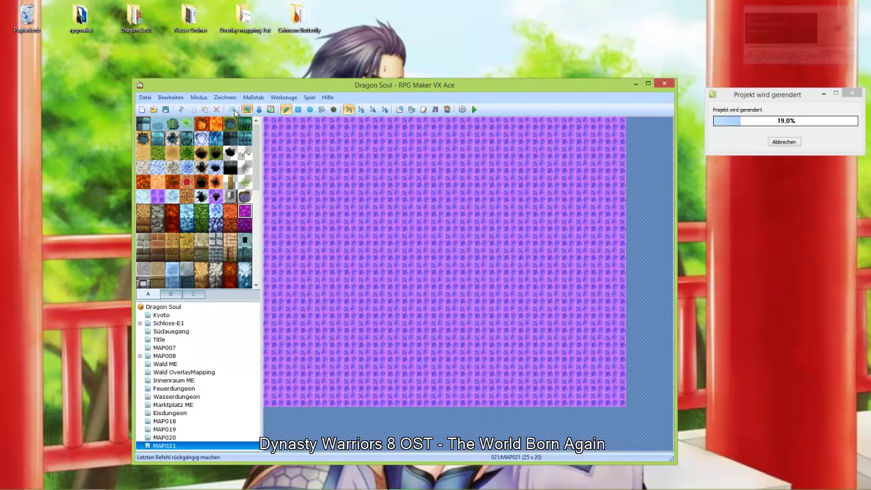
{"action": "left_click", "coordinate": [232, 110]}
Step: Draw an irregular closed cave outline with the bright magenta demonic wall-top tile and add inner partition walls inside it
{"action": "mouse_move", "coordinate": [315, 153]}
{"action": "left_mouse_down"}
{"action": "mouse_move", "coordinate": [563, 160]}
{"action": "mouse_move", "coordinate": [587, 346]}
{"action": "mouse_move", "coordinate": [557, 368]}
{"action": "mouse_move", "coordinate": [419, 391]}
{"action": "mouse_move", "coordinate": [329, 374]}
{"action": "mouse_move", "coordinate": [291, 330]}
{"action": "mouse_move", "coordinate": [303, 264]}
{"action": "mouse_move", "coordinate": [279, 246]}
{"action": "mouse_move", "coordinate": [273, 223]}
{"action": "mouse_move", "coordinate": [337, 169]}
{"action": "left_mouse_up"}
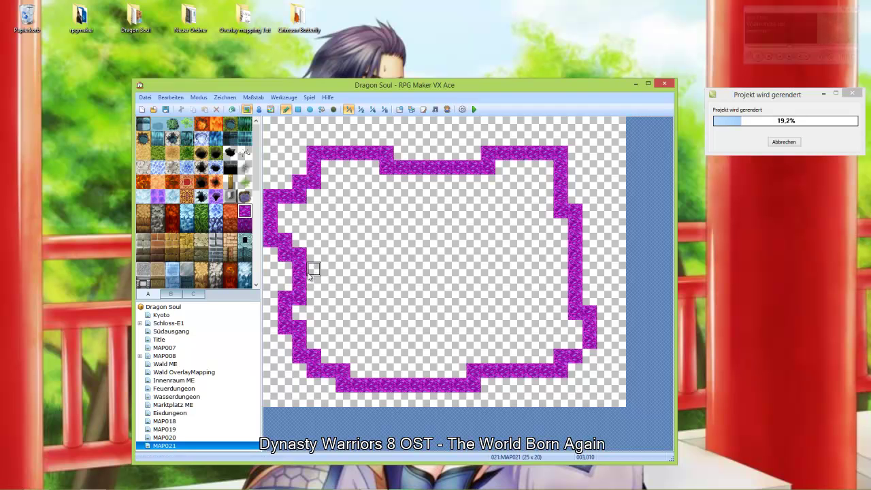
{"action": "left_click_drag", "start_coordinate": [312, 270], "coordinate": [412, 272]}
{"action": "left_click_drag", "start_coordinate": [488, 175], "coordinate": [488, 284]}
{"action": "left_click", "coordinate": [503, 255]}
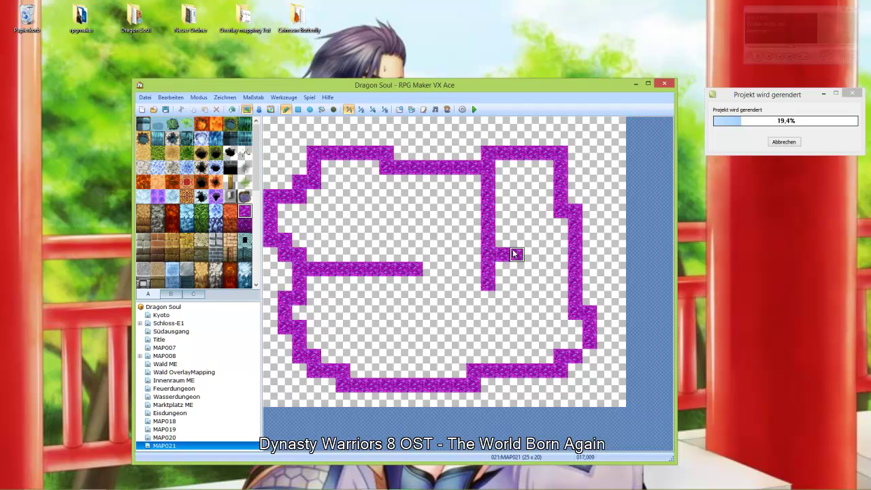
{"action": "left_click_drag", "start_coordinate": [372, 282], "coordinate": [371, 327]}
{"action": "left_click_drag", "start_coordinate": [415, 281], "coordinate": [417, 300]}
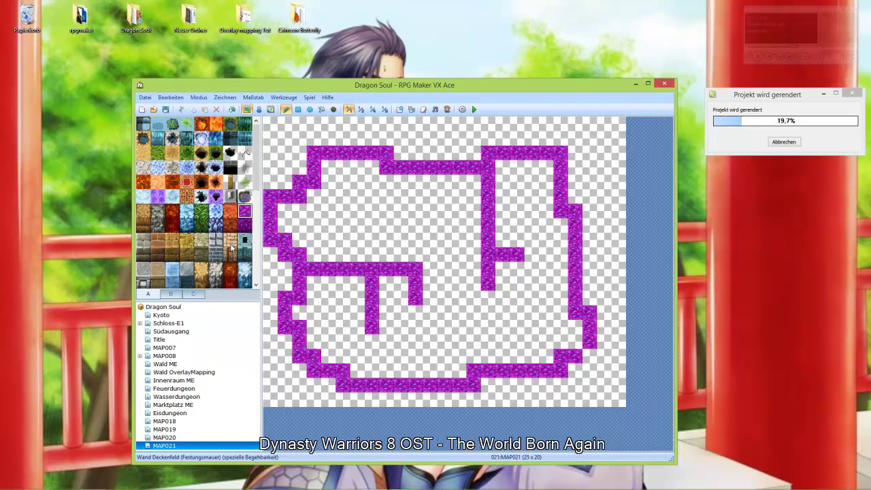
Step: Flood-fill the cave interior with the purple demonic floor tile
{"action": "left_click", "coordinate": [158, 197]}
{"action": "left_click", "coordinate": [321, 109]}
{"action": "left_click", "coordinate": [416, 224]}
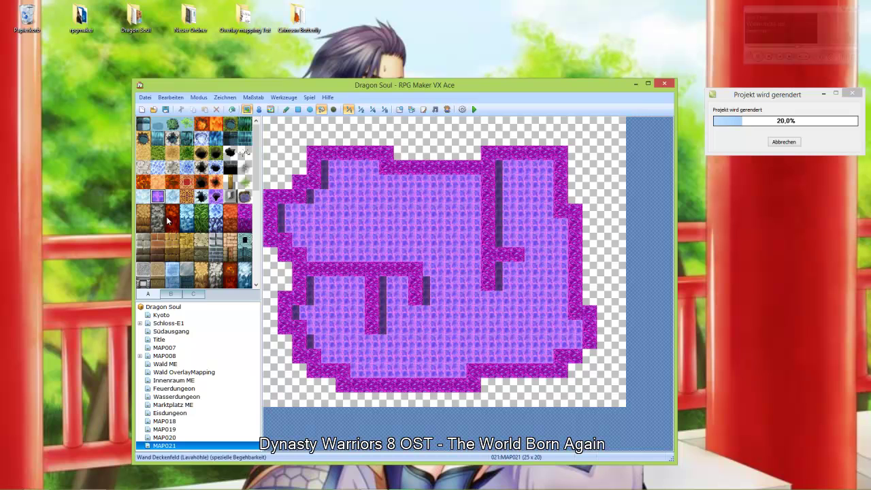
Step: Paint two-tile-high faces with the Wand (normal) (Dämonische Welt) tile below the northern wall tops, the right-hand partition and the eastern wall edges
{"action": "left_click", "coordinate": [244, 225]}
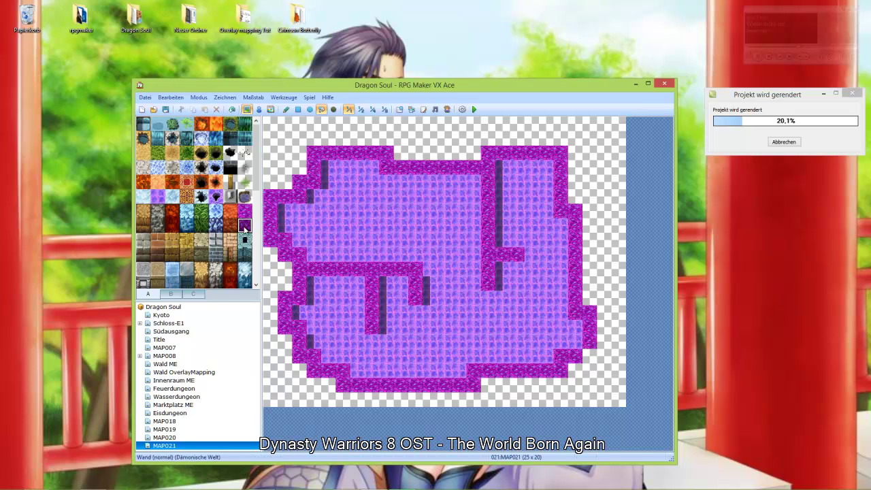
{"action": "left_click", "coordinate": [286, 109]}
{"action": "left_click", "coordinate": [329, 175]}
{"action": "mouse_move", "coordinate": [339, 173]}
{"action": "left_mouse_down"}
{"action": "mouse_move", "coordinate": [372, 168]}
{"action": "mouse_move", "coordinate": [371, 181]}
{"action": "mouse_move", "coordinate": [390, 181]}
{"action": "mouse_move", "coordinate": [391, 195]}
{"action": "mouse_move", "coordinate": [477, 198]}
{"action": "mouse_move", "coordinate": [399, 185]}
{"action": "left_mouse_up"}
{"action": "left_click_drag", "start_coordinate": [489, 292], "coordinate": [490, 307]}
{"action": "mouse_move", "coordinate": [505, 276]}
{"action": "left_mouse_down"}
{"action": "mouse_move", "coordinate": [502, 282]}
{"action": "mouse_move", "coordinate": [516, 281]}
{"action": "mouse_move", "coordinate": [520, 267]}
{"action": "left_mouse_up"}
{"action": "mouse_move", "coordinate": [513, 166]}
{"action": "left_mouse_down"}
{"action": "mouse_move", "coordinate": [504, 175]}
{"action": "mouse_move", "coordinate": [547, 179]}
{"action": "mouse_move", "coordinate": [547, 171]}
{"action": "mouse_move", "coordinate": [538, 186]}
{"action": "left_mouse_up"}
{"action": "left_click_drag", "start_coordinate": [561, 232], "coordinate": [561, 242]}
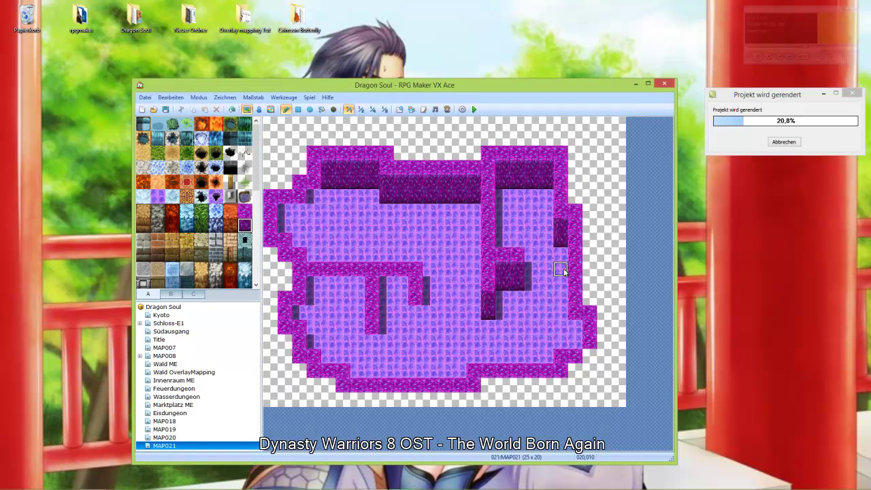
{"action": "left_click_drag", "start_coordinate": [575, 313], "coordinate": [576, 326]}
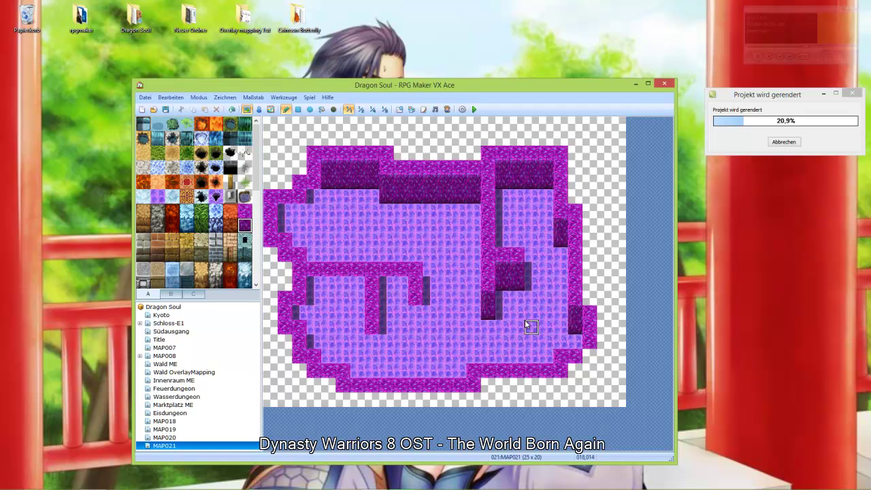
Step: Add matching wall faces below the western partitions and the cave's western edge, and close the wall-top corner on the west side
{"action": "left_click", "coordinate": [372, 328]}
{"action": "mouse_move", "coordinate": [416, 310]}
{"action": "left_mouse_down"}
{"action": "mouse_move", "coordinate": [416, 328]}
{"action": "mouse_move", "coordinate": [373, 357]}
{"action": "left_mouse_up"}
{"action": "mouse_move", "coordinate": [401, 286]}
{"action": "left_mouse_down"}
{"action": "mouse_move", "coordinate": [388, 286]}
{"action": "mouse_move", "coordinate": [389, 300]}
{"action": "left_mouse_up"}
{"action": "mouse_move", "coordinate": [314, 284]}
{"action": "left_mouse_down"}
{"action": "mouse_move", "coordinate": [316, 296]}
{"action": "mouse_move", "coordinate": [356, 295]}
{"action": "mouse_move", "coordinate": [328, 284]}
{"action": "mouse_move", "coordinate": [297, 307]}
{"action": "mouse_move", "coordinate": [299, 316]}
{"action": "left_mouse_up"}
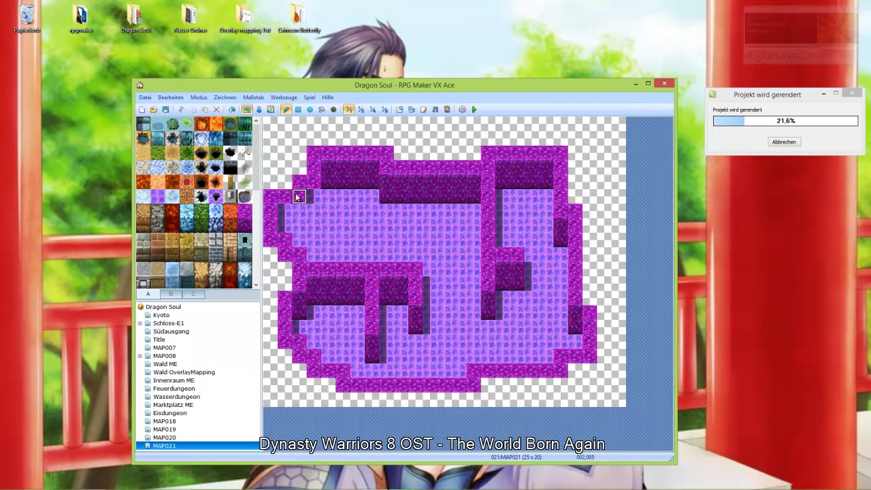
{"action": "mouse_move", "coordinate": [284, 212]}
{"action": "left_mouse_down"}
{"action": "mouse_move", "coordinate": [282, 224]}
{"action": "mouse_move", "coordinate": [302, 224]}
{"action": "mouse_move", "coordinate": [311, 195]}
{"action": "mouse_move", "coordinate": [313, 211]}
{"action": "left_mouse_up"}
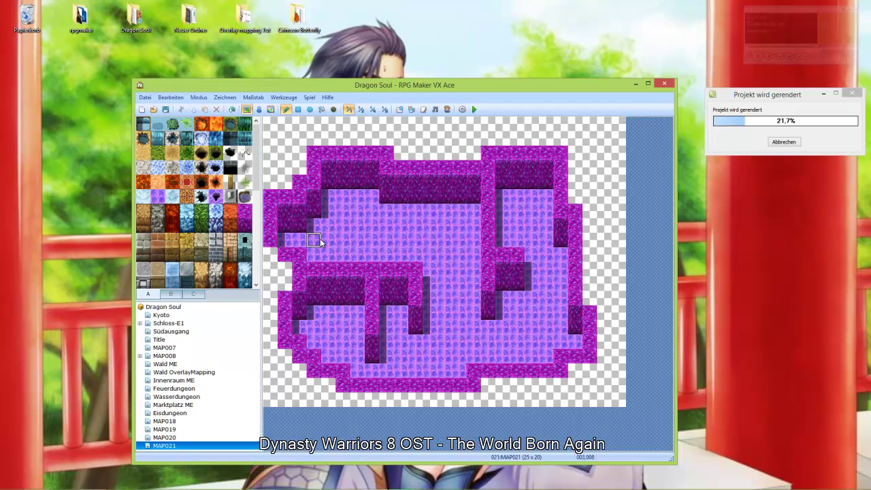
{"action": "left_click_drag", "start_coordinate": [285, 254], "coordinate": [270, 254]}
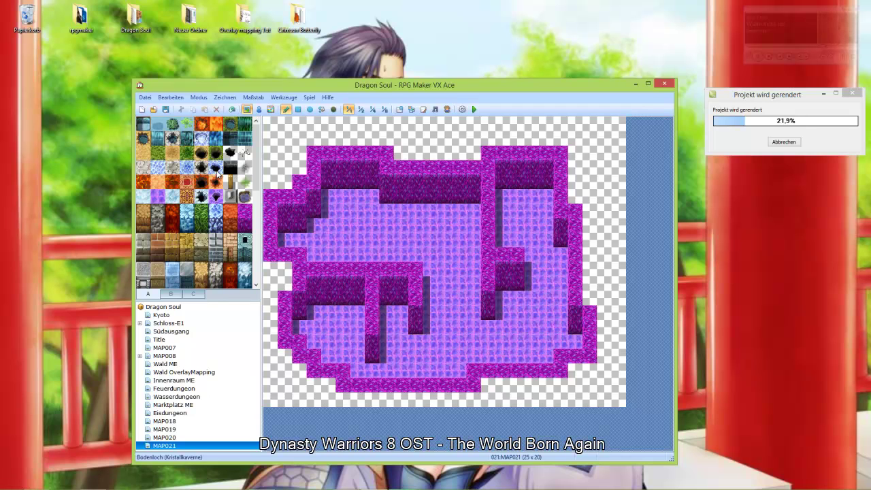
Step: Flood-fill the empty area outside the cave with the solid black tile
{"action": "left_click", "coordinate": [230, 170]}
{"action": "scroll", "coordinate": [219, 198], "scroll_direction": "down", "scroll_amount": 2}
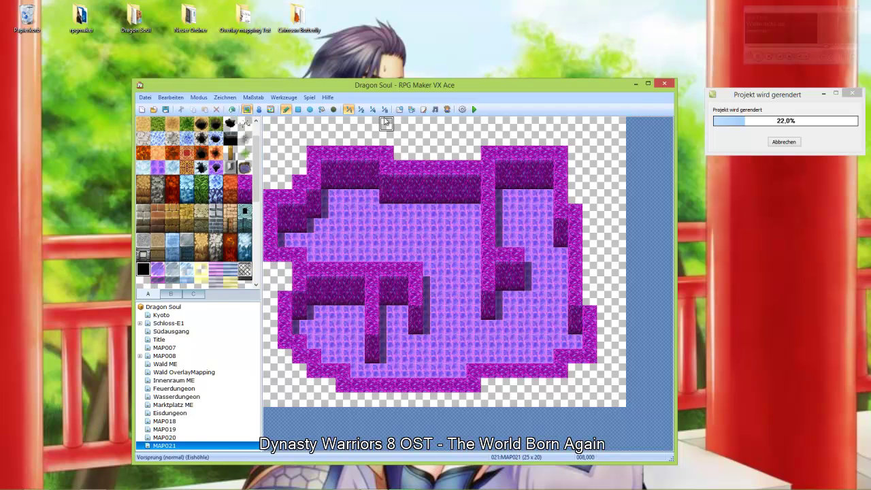
{"action": "left_click", "coordinate": [321, 109]}
{"action": "left_click", "coordinate": [305, 138]}
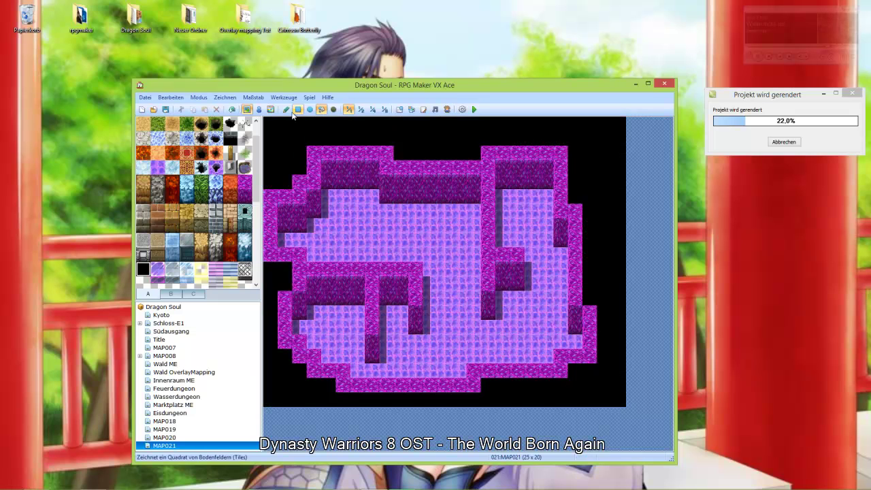
Step: Draw demonic wall faces beneath the outer wall tops along the cave's southern side and below the western bulge
{"action": "left_click", "coordinate": [285, 110]}
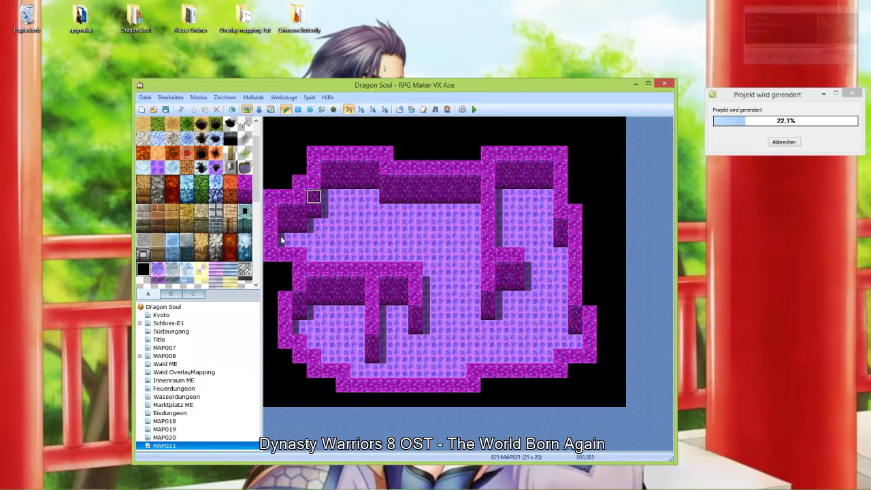
{"action": "left_click_drag", "start_coordinate": [271, 275], "coordinate": [284, 279]}
{"action": "mouse_move", "coordinate": [285, 358]}
{"action": "left_mouse_down"}
{"action": "mouse_move", "coordinate": [314, 398]}
{"action": "mouse_move", "coordinate": [325, 391]}
{"action": "mouse_move", "coordinate": [324, 403]}
{"action": "mouse_move", "coordinate": [483, 405]}
{"action": "mouse_move", "coordinate": [486, 387]}
{"action": "mouse_move", "coordinate": [489, 401]}
{"action": "mouse_move", "coordinate": [499, 390]}
{"action": "mouse_move", "coordinate": [499, 402]}
{"action": "mouse_move", "coordinate": [528, 389]}
{"action": "mouse_move", "coordinate": [532, 404]}
{"action": "mouse_move", "coordinate": [544, 388]}
{"action": "mouse_move", "coordinate": [547, 406]}
{"action": "mouse_move", "coordinate": [574, 372]}
{"action": "mouse_move", "coordinate": [590, 386]}
{"action": "left_mouse_up"}
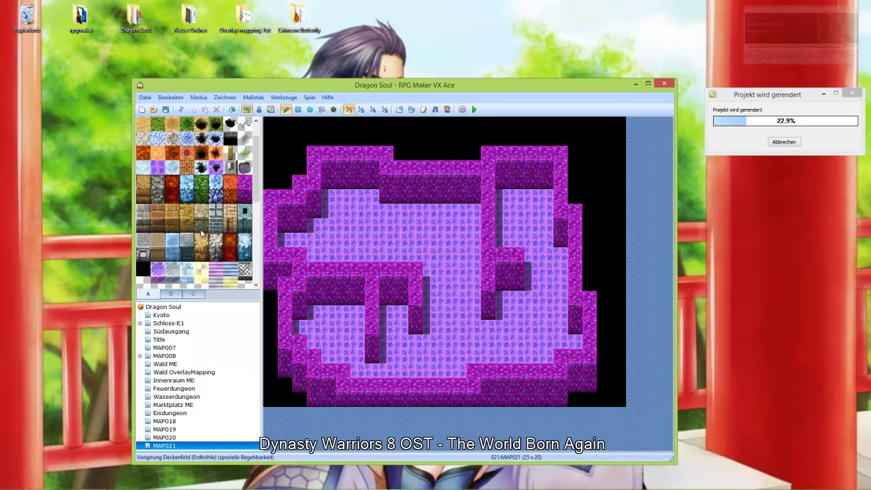
Step: Place Großer Felsen (Dämonische Welt) rocks at the end of the middle partition, in the northeast alcove and at the eastern wall
{"action": "scroll", "coordinate": [184, 248], "scroll_direction": "down", "scroll_amount": 3}
{"action": "scroll", "coordinate": [183, 248], "scroll_direction": "down", "scroll_amount": 3}
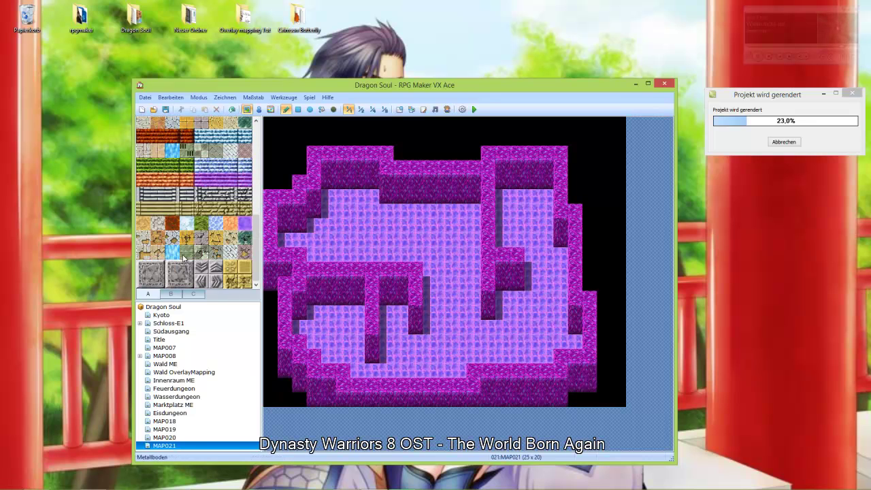
{"action": "left_click", "coordinate": [171, 294]}
{"action": "left_click", "coordinate": [245, 249]}
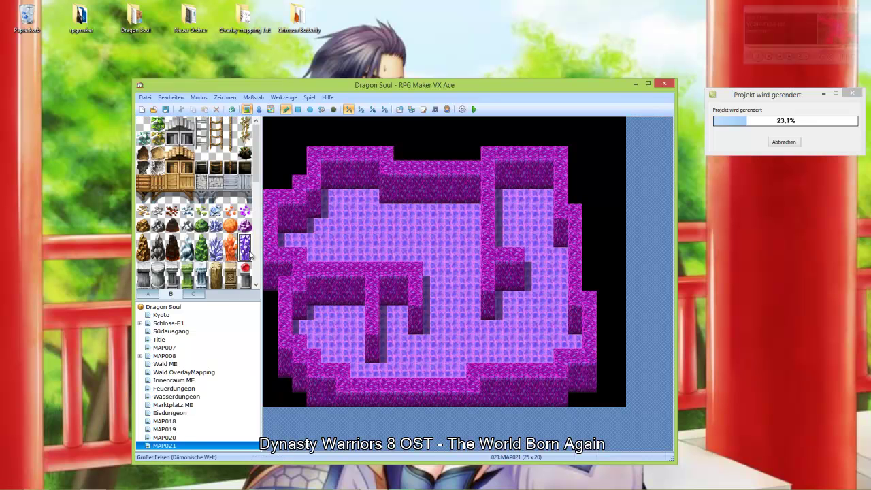
{"action": "left_click", "coordinate": [417, 329]}
{"action": "left_click", "coordinate": [503, 190]}
{"action": "left_click", "coordinate": [561, 248]}
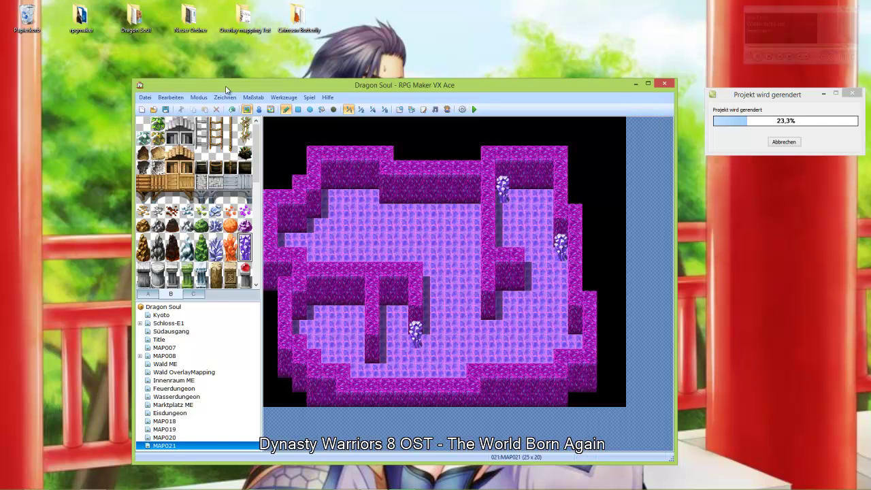
{"action": "key", "text": "ctrl+z"}
{"action": "left_click", "coordinate": [560, 249]}
Step: Place five more large demonic rocks at the southeast corner, beside the right-hand partition, at the two northwest corners and at the southwest wall
{"action": "left_click", "coordinate": [575, 333]}
{"action": "left_click", "coordinate": [503, 291]}
{"action": "left_click", "coordinate": [329, 191]}
{"action": "left_click", "coordinate": [314, 218]}
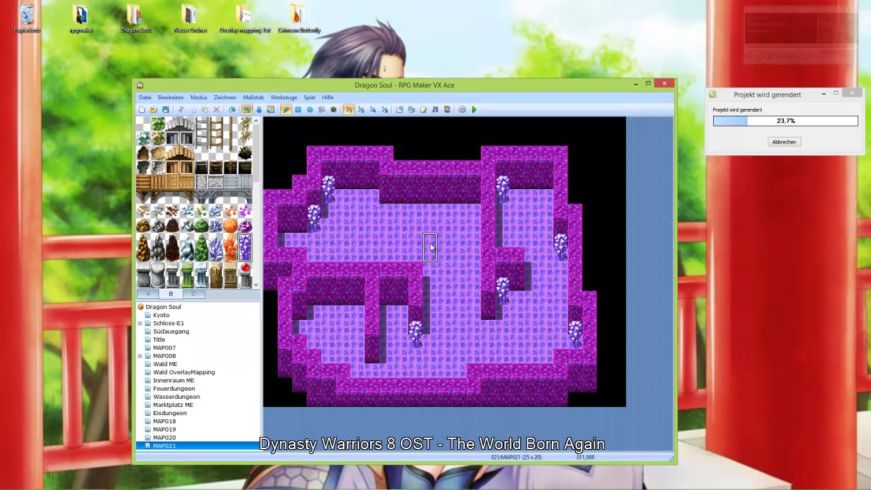
{"action": "left_click", "coordinate": [299, 321]}
Step: Scatter four small demonic boulders over the floor in the southwest, north-centre, southeast and northwest areas
{"action": "left_click", "coordinate": [246, 226]}
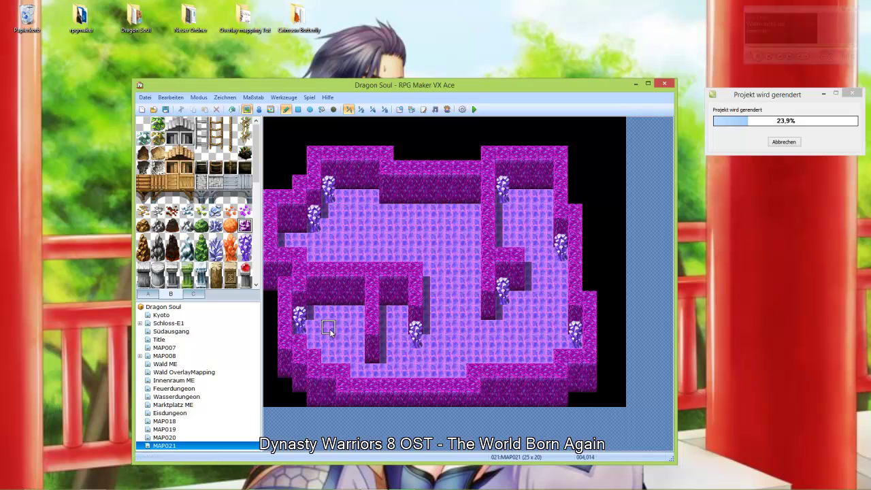
{"action": "left_click", "coordinate": [344, 342]}
{"action": "left_click", "coordinate": [445, 240]}
{"action": "left_click", "coordinate": [531, 341]}
{"action": "left_click", "coordinate": [328, 240]}
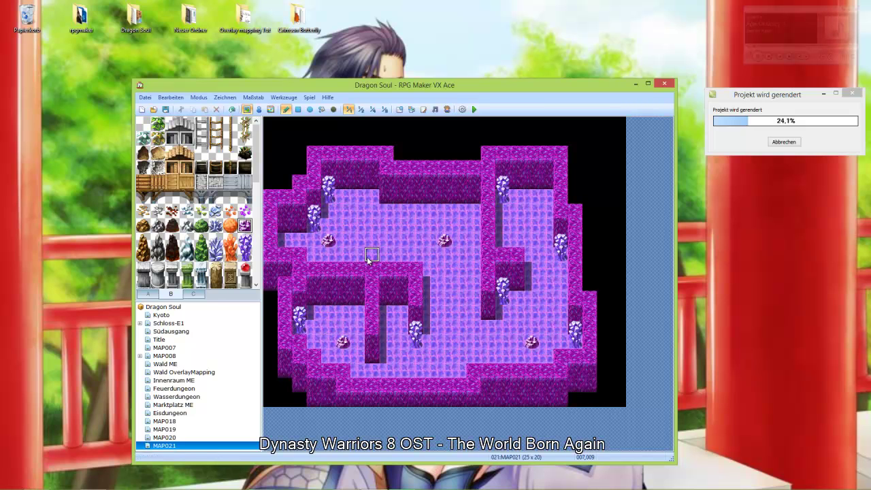
Step: Scatter four patches of pink demonic rubble over the cave floor
{"action": "left_click", "coordinate": [245, 211]}
{"action": "left_click", "coordinate": [373, 226]}
{"action": "left_click", "coordinate": [459, 313]}
{"action": "left_click", "coordinate": [546, 299]}
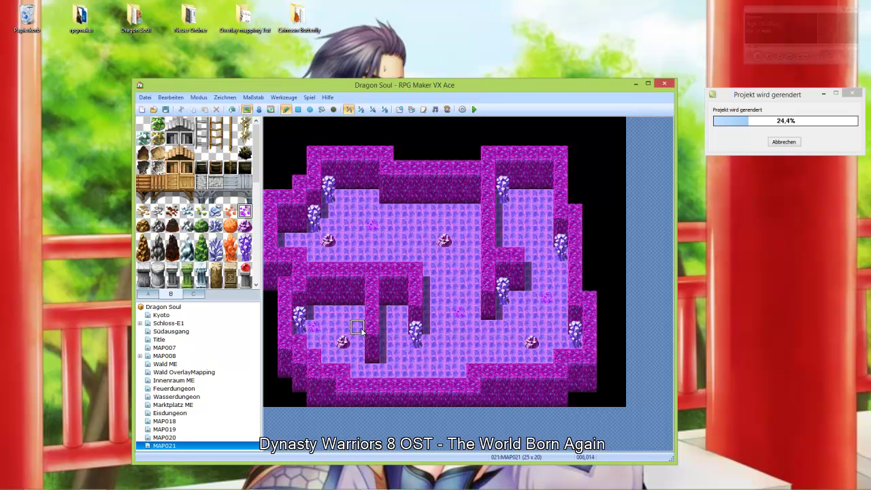
Step: Place two Kugel auf Säule pillars facing each other on both sides of the passage south of the north chamber
{"action": "scroll", "coordinate": [177, 232], "scroll_direction": "down", "scroll_amount": 3}
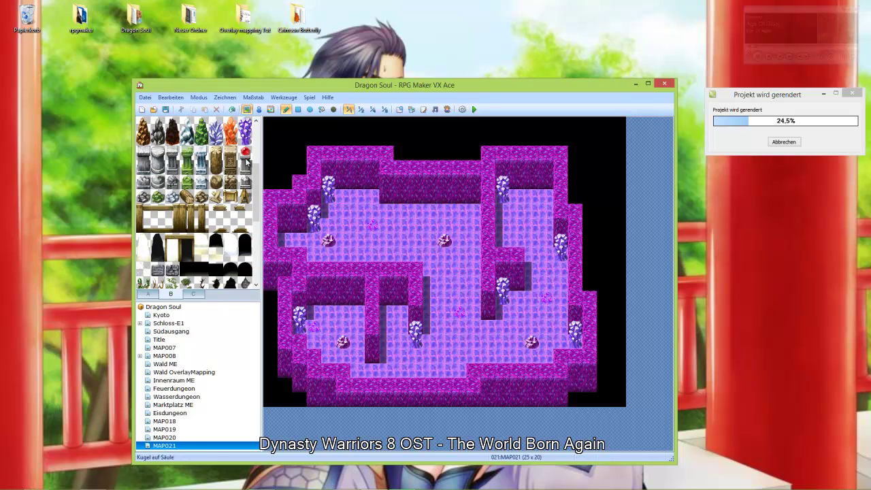
{"action": "left_click", "coordinate": [428, 319]}
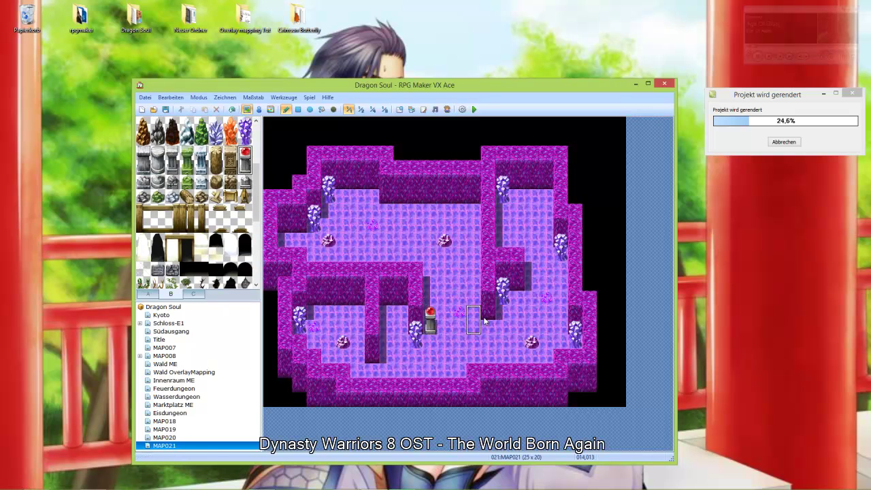
{"action": "left_click", "coordinate": [231, 109]}
{"action": "left_click", "coordinate": [430, 270]}
{"action": "left_click", "coordinate": [473, 269]}
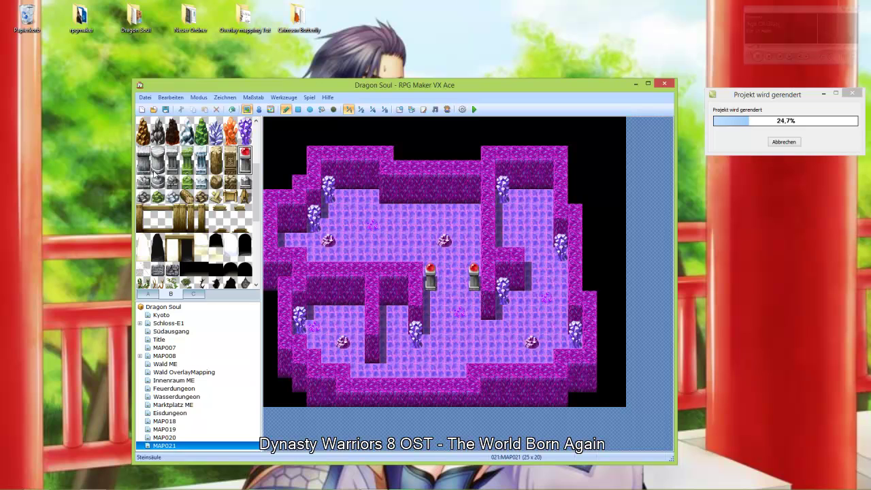
Step: Place the große Knochen skeleton on the floor in the middle of the north chamber
{"action": "scroll", "coordinate": [181, 243], "scroll_direction": "down", "scroll_amount": 3}
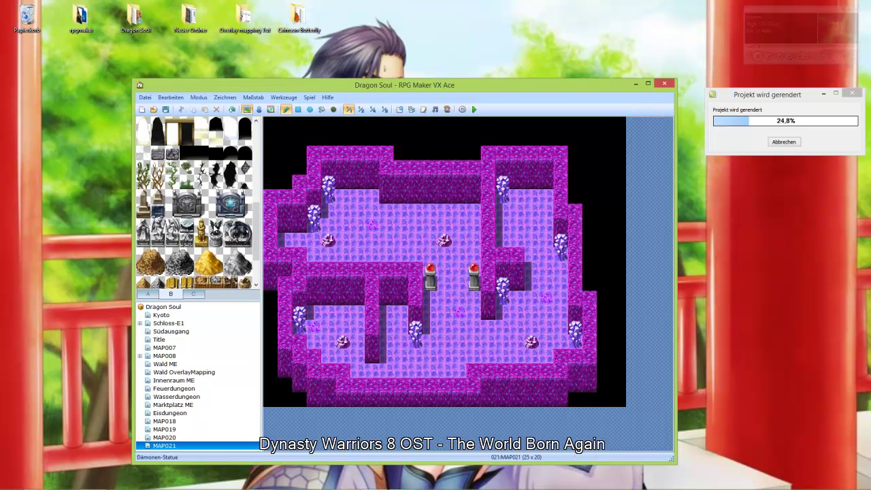
{"action": "scroll", "coordinate": [214, 253], "scroll_direction": "down", "scroll_amount": 2}
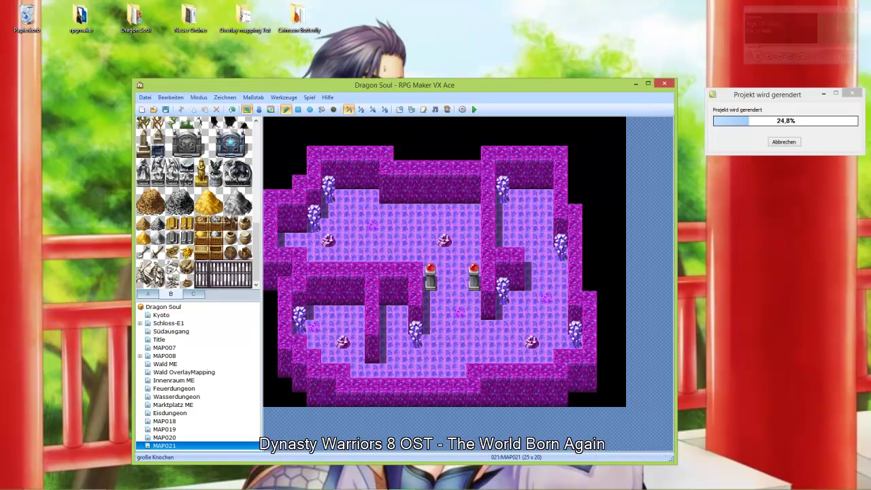
{"action": "left_click", "coordinate": [151, 275]}
{"action": "left_click", "coordinate": [407, 214]}
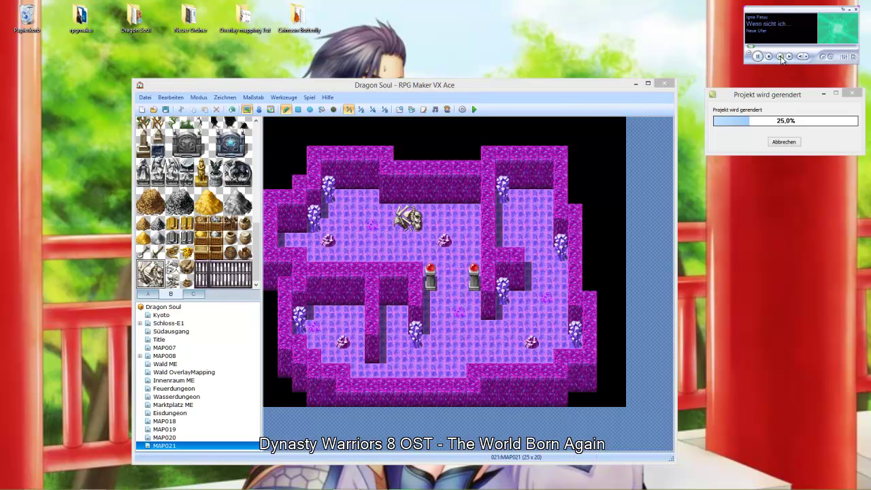
Step: Place Großer Felsen (Lavahöhle) rocks at the north chamber's south and north walls and two more, tops only, along the cave's southern edge
{"action": "left_click", "coordinate": [515, 87]}
{"action": "scroll", "coordinate": [198, 249], "scroll_direction": "up", "scroll_amount": 10}
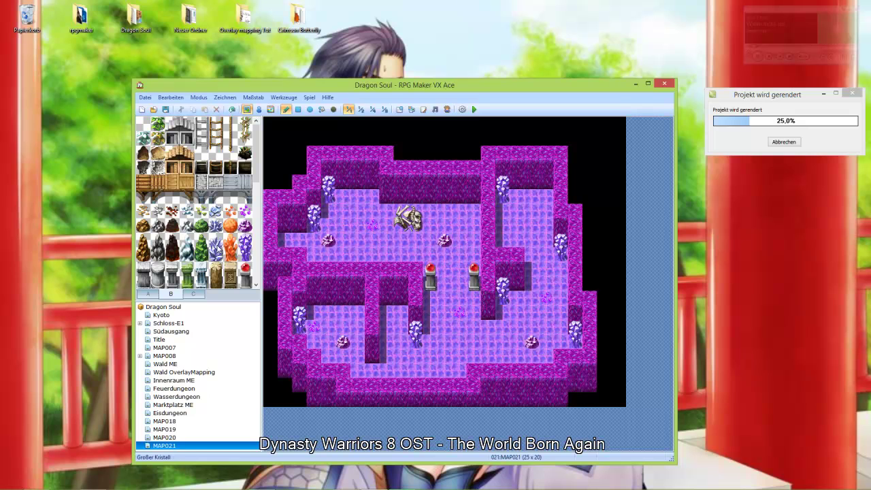
{"action": "left_click", "coordinate": [172, 246]}
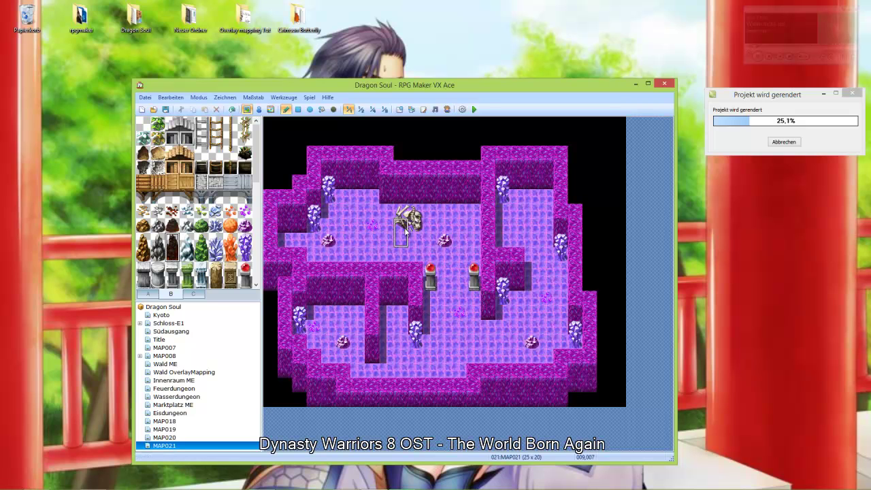
{"action": "left_click", "coordinate": [359, 191]}
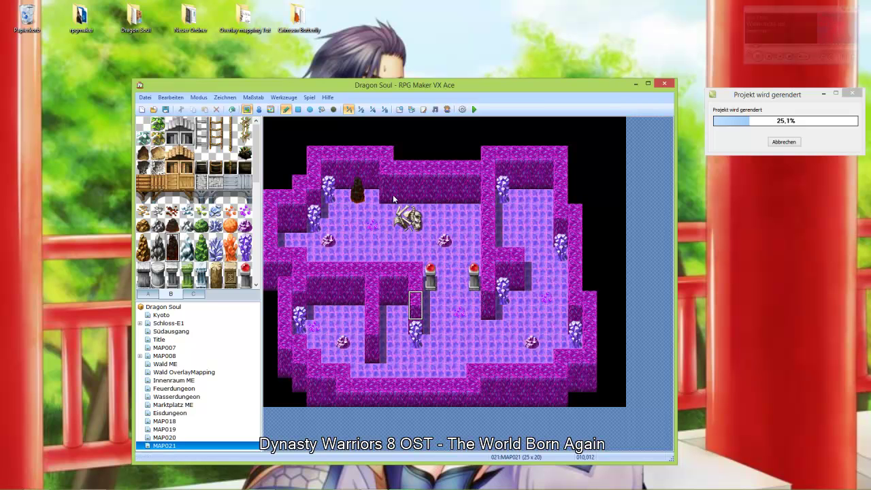
{"action": "left_click", "coordinate": [232, 110]}
{"action": "left_click", "coordinate": [358, 249]}
{"action": "left_click", "coordinate": [460, 205]}
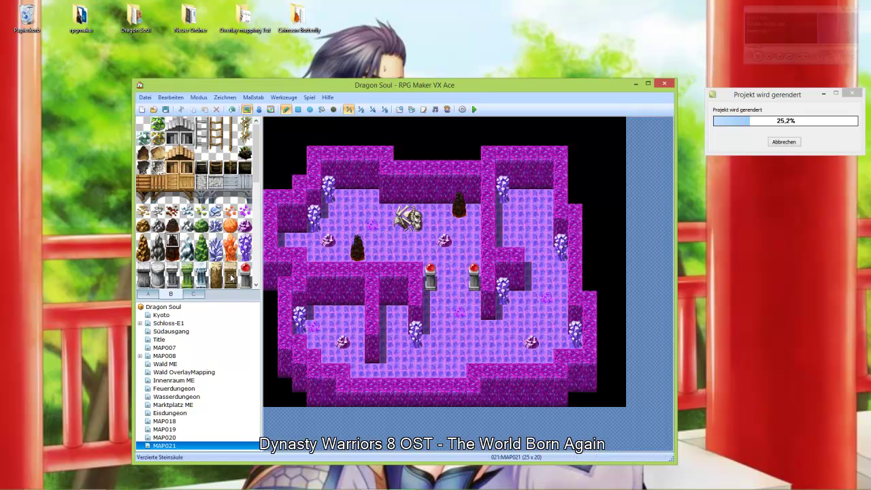
{"action": "left_click", "coordinate": [518, 359]}
{"action": "left_click", "coordinate": [416, 371]}
Step: Place three partly hidden Großer Felsen (Dämonische Welt) rocks at the south-centre edge, the southwest corner and the western side of the northeast room
{"action": "left_click", "coordinate": [245, 242]}
{"action": "left_click", "coordinate": [460, 371]}
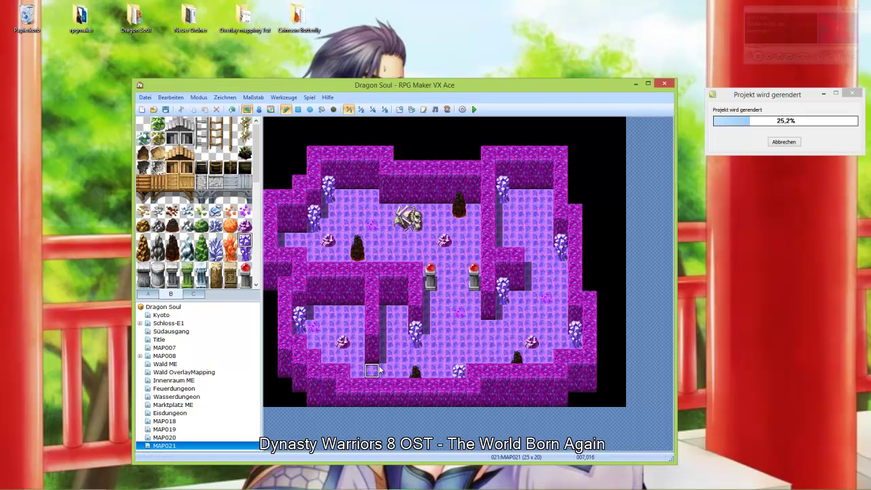
{"action": "left_click", "coordinate": [328, 359]}
{"action": "left_click", "coordinate": [504, 241]}
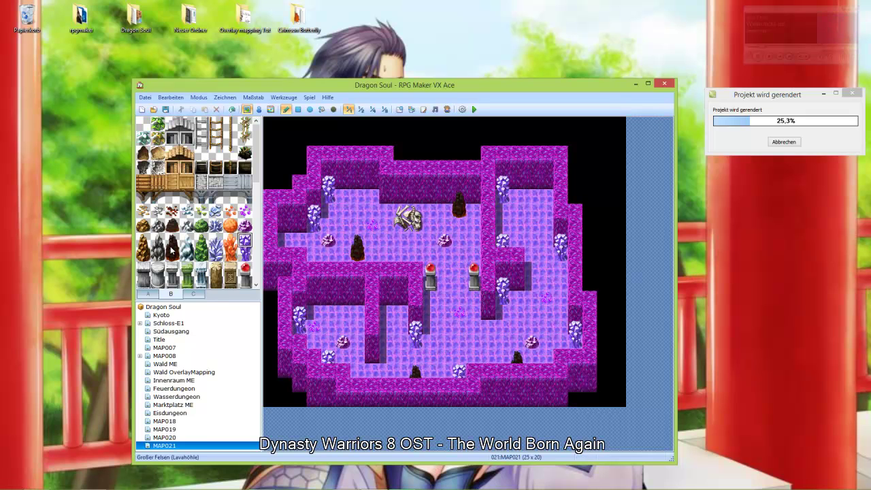
Step: Place the grey Hexagram over the bones in the middle of the north chamber
{"action": "left_click", "coordinate": [192, 293]}
{"action": "scroll", "coordinate": [202, 273], "scroll_direction": "down", "scroll_amount": 3}
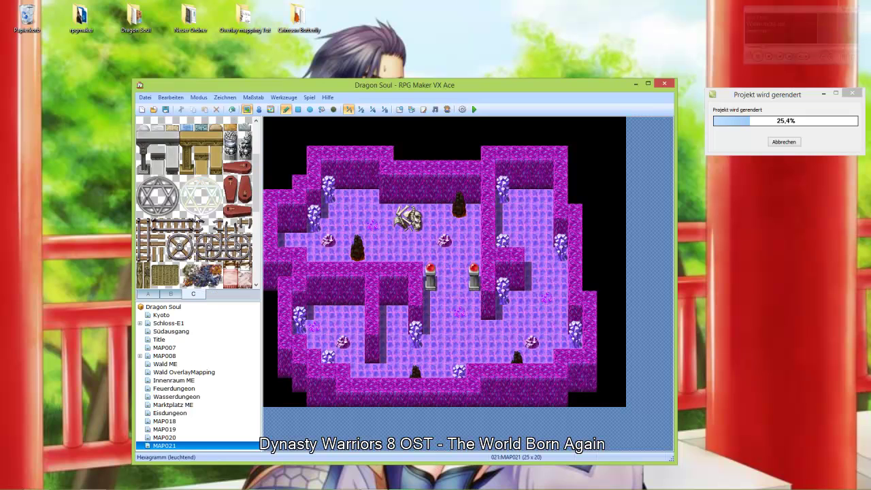
{"action": "left_click_drag", "start_coordinate": [147, 186], "coordinate": [160, 207]}
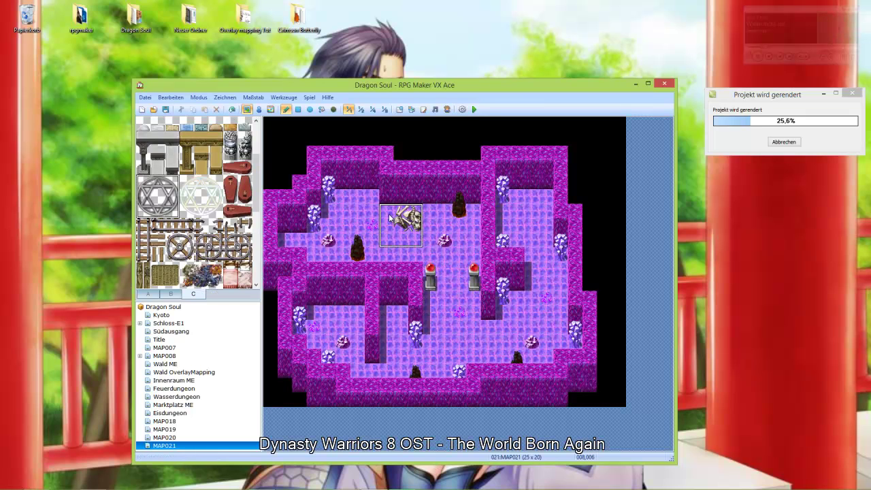
{"action": "left_click", "coordinate": [391, 218]}
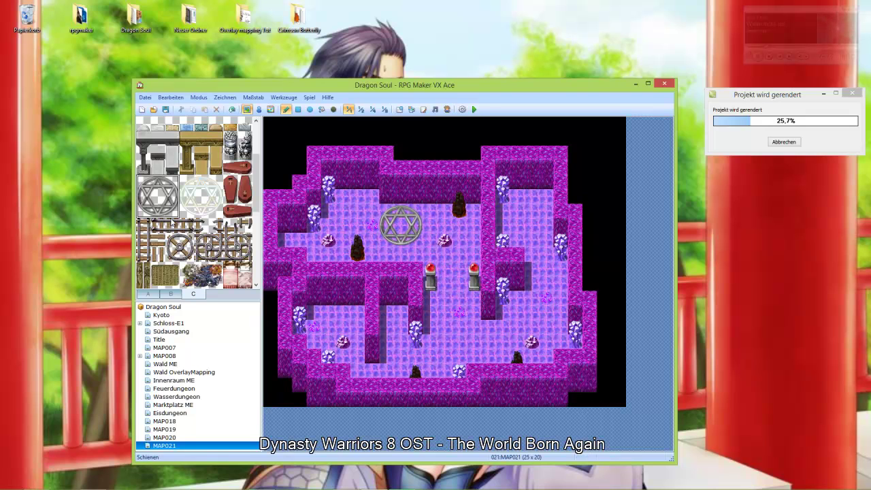
Step: Hang the Wandbild (Feuer speiender Drache) mural on the wall face above the southwest room
{"action": "left_click", "coordinate": [196, 256]}
{"action": "scroll", "coordinate": [195, 256], "scroll_direction": "down", "scroll_amount": 1}
{"action": "left_click_drag", "start_coordinate": [188, 240], "coordinate": [211, 254]}
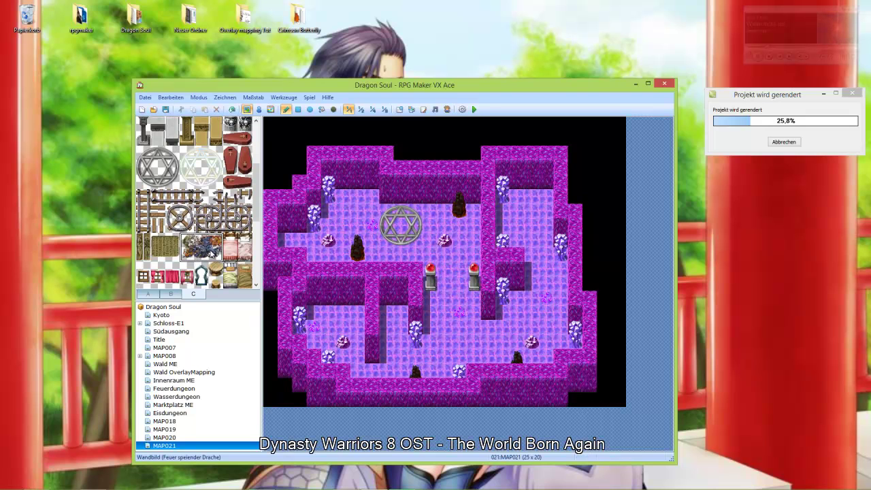
{"action": "left_click", "coordinate": [318, 287]}
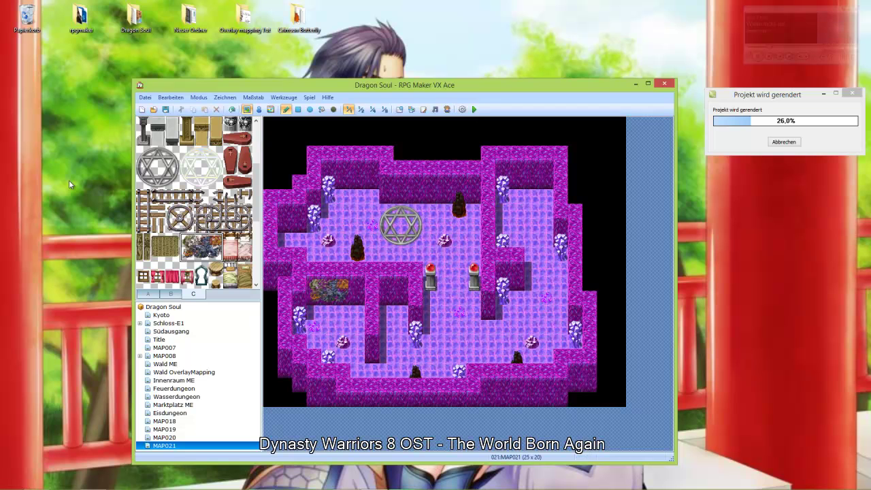
Step: Place the purple Thron (Dämonenschloss) against the north chamber's wall, beside the large rock in the northwest corner
{"action": "scroll", "coordinate": [186, 231], "scroll_direction": "down", "scroll_amount": 3}
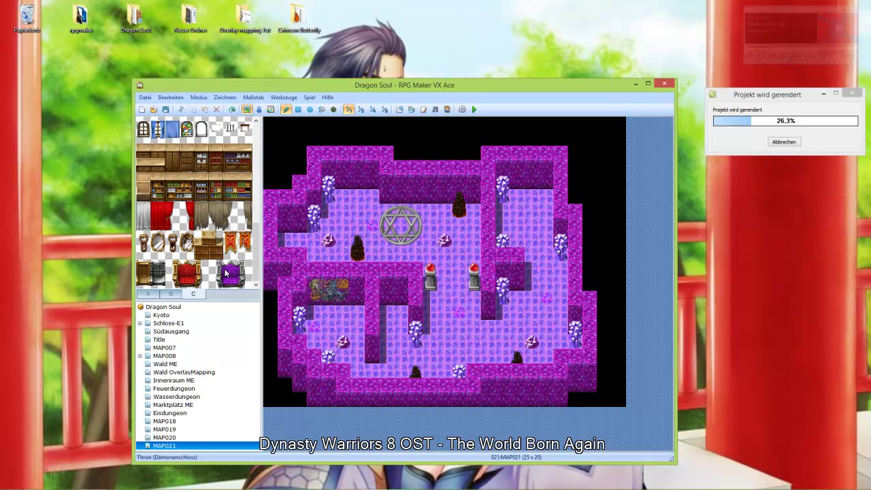
{"action": "left_click_drag", "start_coordinate": [221, 266], "coordinate": [246, 282]}
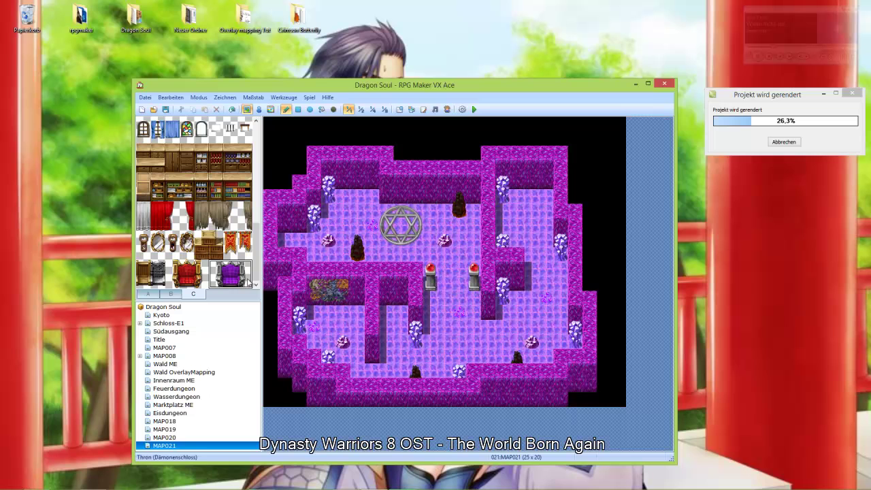
{"action": "left_click", "coordinate": [344, 189]}
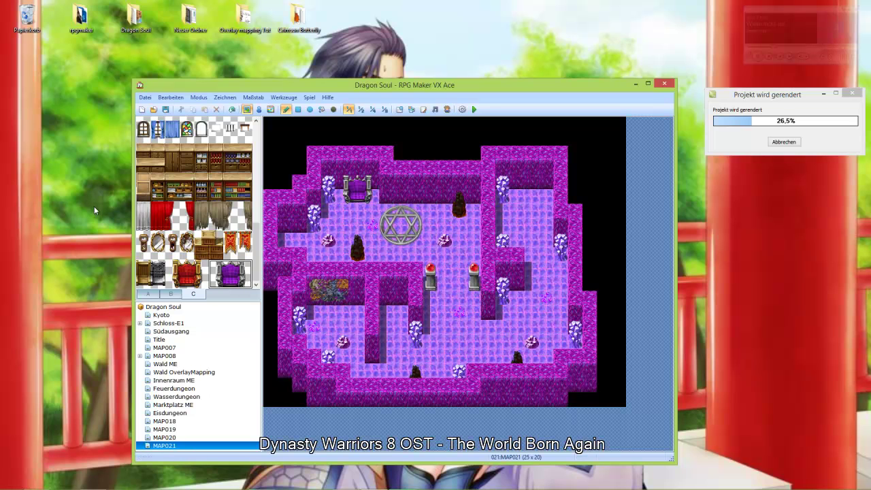
Step: Try a half-round and a vine-covered Ziersäule column at the lower end of the right-hand partition
{"action": "scroll", "coordinate": [204, 253], "scroll_direction": "up", "scroll_amount": 3}
{"action": "scroll", "coordinate": [179, 241], "scroll_direction": "up", "scroll_amount": 5}
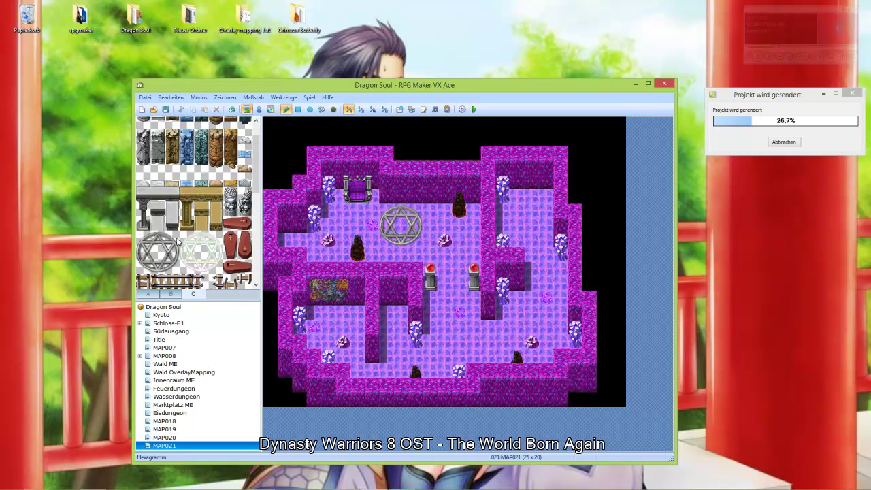
{"action": "scroll", "coordinate": [179, 241], "scroll_direction": "up", "scroll_amount": 2}
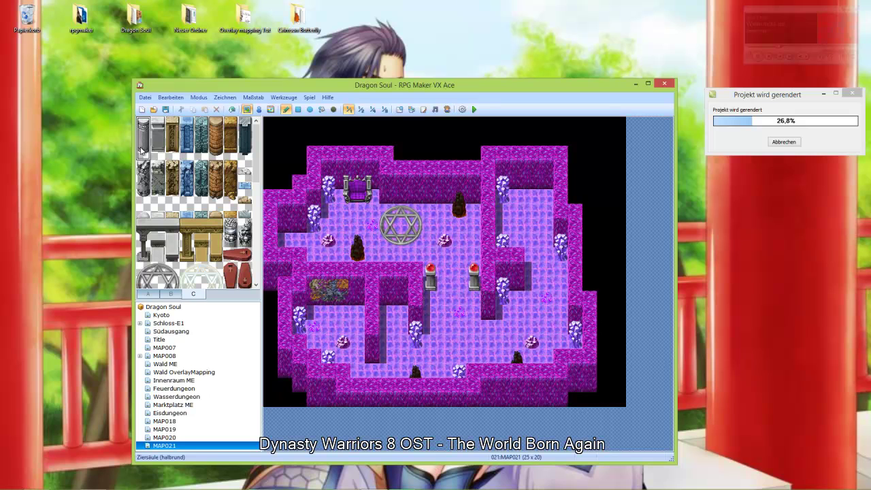
{"action": "left_click", "coordinate": [142, 150]}
{"action": "left_click", "coordinate": [487, 298]}
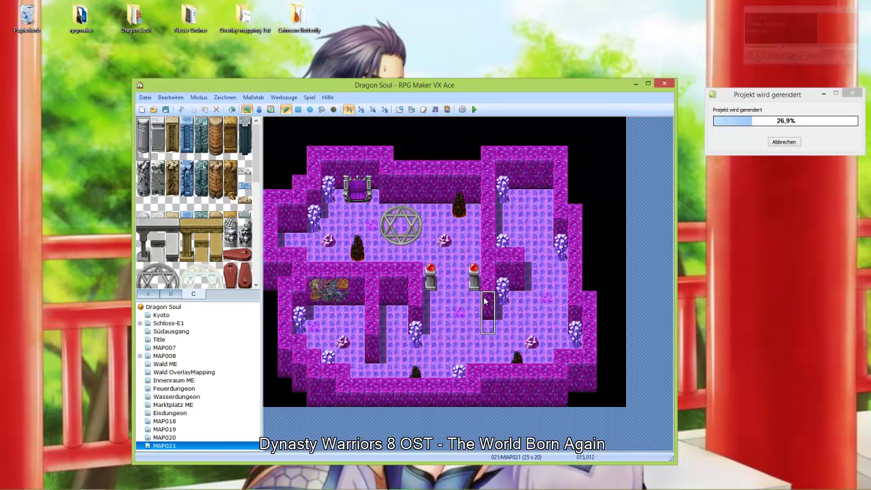
{"action": "left_click", "coordinate": [233, 110]}
{"action": "left_click", "coordinate": [241, 126]}
{"action": "left_click_drag", "start_coordinate": [201, 124], "coordinate": [201, 153]}
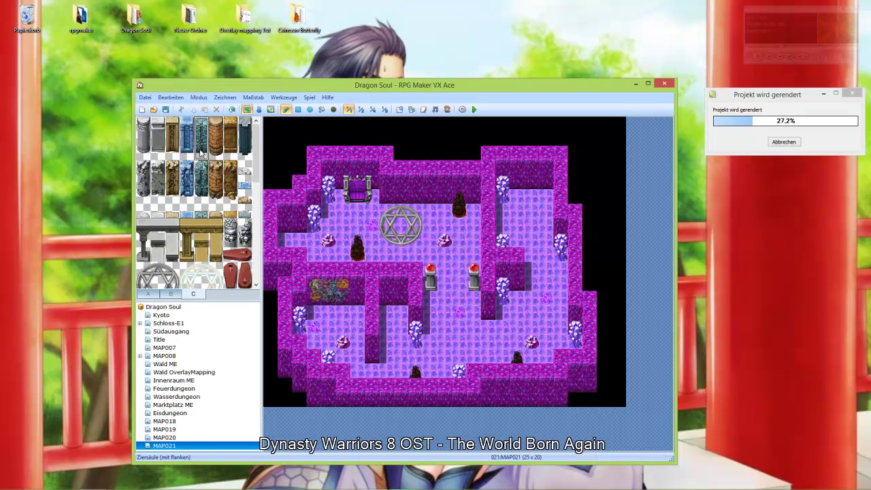
{"action": "left_click", "coordinate": [487, 298]}
Step: Add two small demonic boulders, one in the northeast room's upper corner and one on the south-centre floor
{"action": "left_click", "coordinate": [169, 294]}
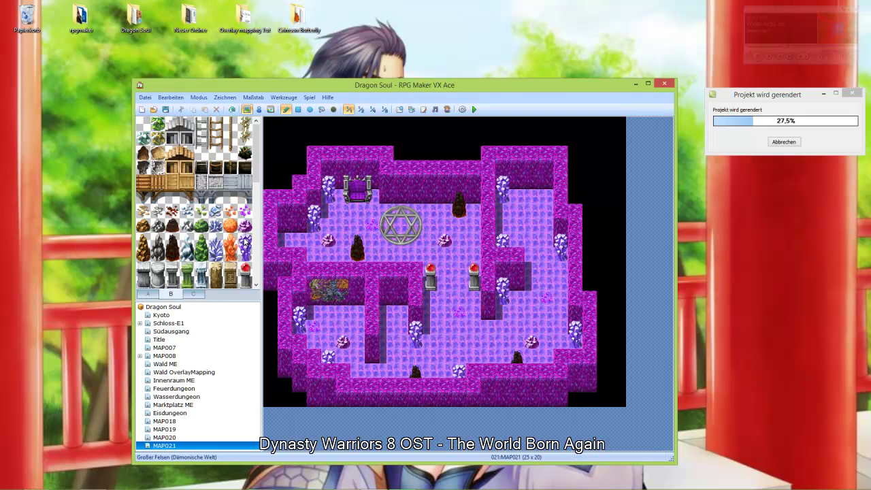
{"action": "left_click", "coordinate": [246, 225]}
{"action": "left_click", "coordinate": [445, 342]}
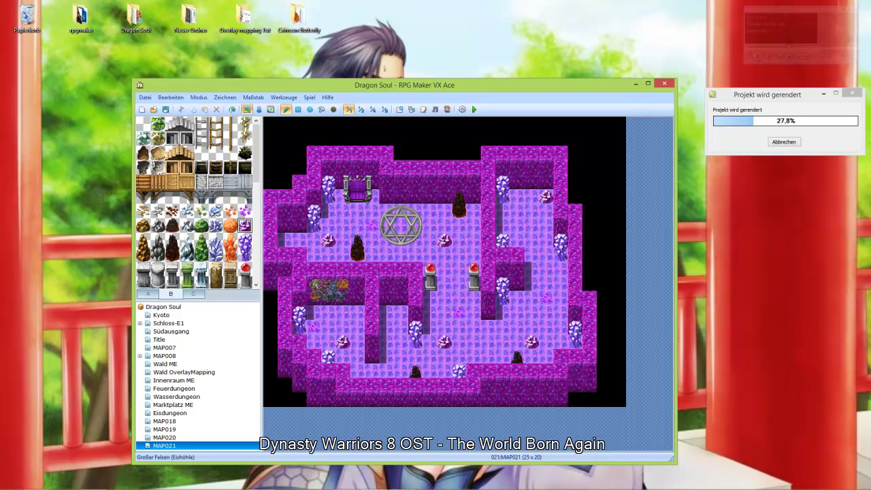
Step: Add two Großer Felsen (Lavahöhle) rock tops, one below the hexagram and one at the north chamber's western entrance
{"action": "left_click", "coordinate": [171, 241]}
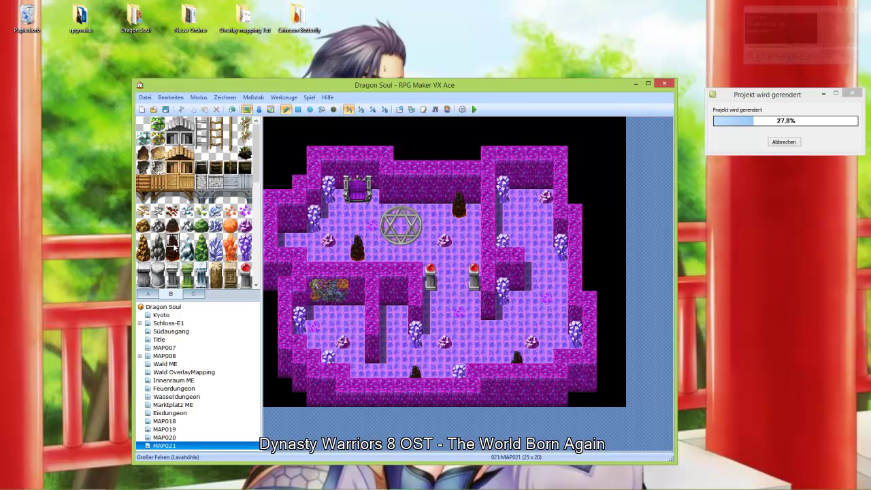
{"action": "left_click", "coordinate": [402, 259]}
{"action": "left_click", "coordinate": [286, 241]}
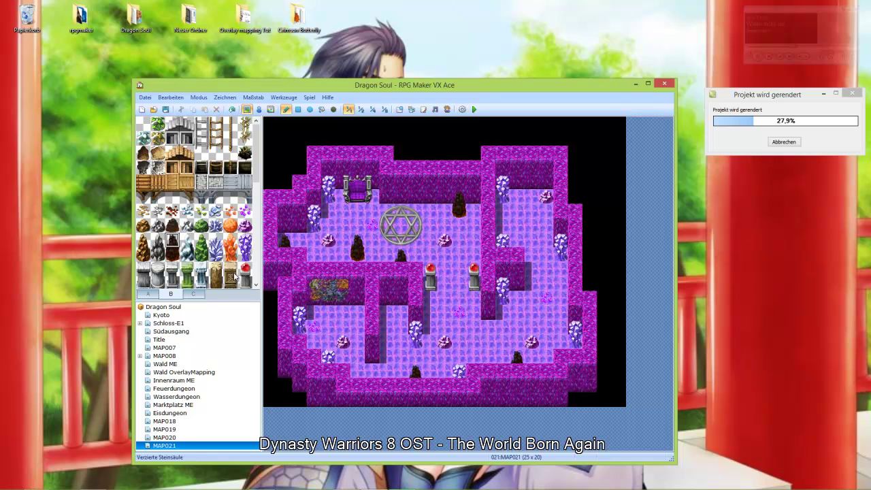
Step: Switch to event editing and start a new event on the throne
{"action": "left_click", "coordinate": [215, 210]}
{"action": "left_click", "coordinate": [194, 294]}
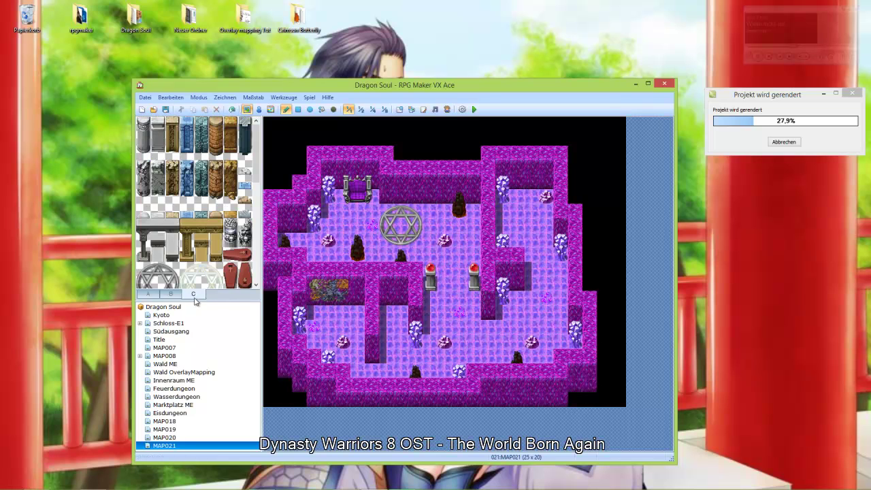
{"action": "left_click", "coordinate": [150, 294]}
{"action": "left_click", "coordinate": [258, 109]}
{"action": "left_click", "coordinate": [359, 197]}
{"action": "double_click", "coordinate": [368, 196]}
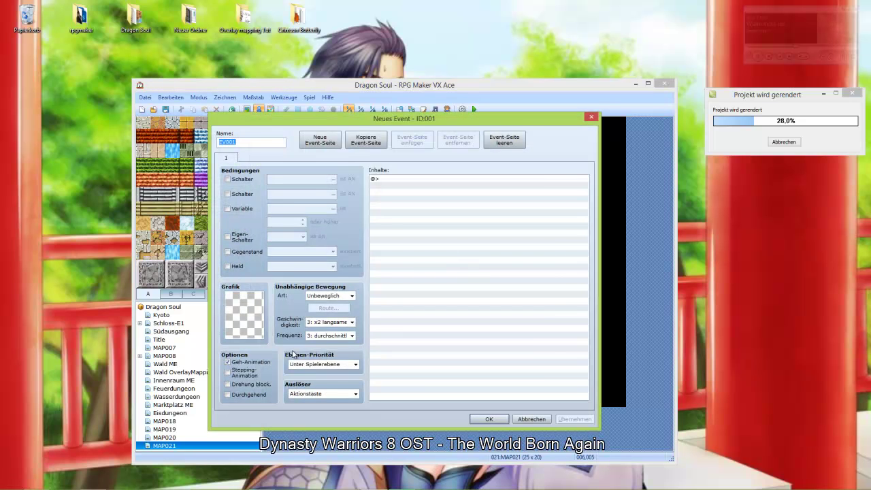
Step: Assign the front-facing white-haired character from the Evil set as the event's graphic and save the event
{"action": "double_click", "coordinate": [258, 312]}
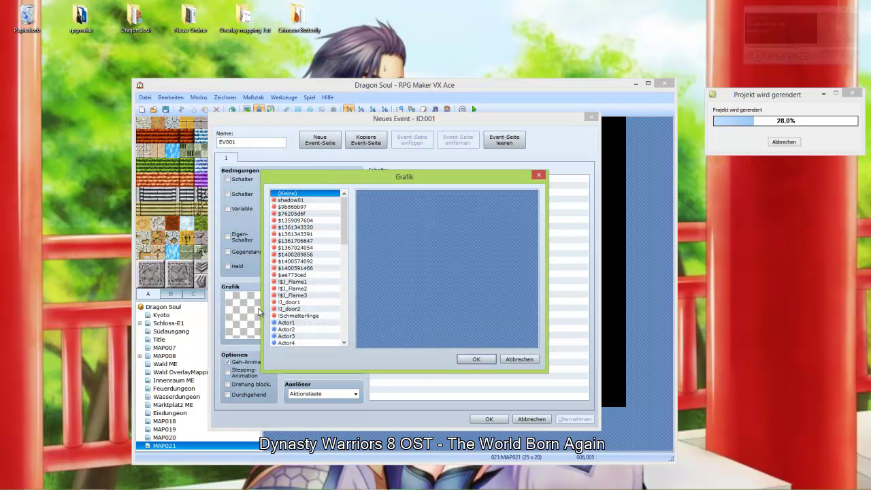
{"action": "left_click", "coordinate": [285, 330]}
{"action": "scroll", "coordinate": [294, 272], "scroll_direction": "down", "scroll_amount": 6}
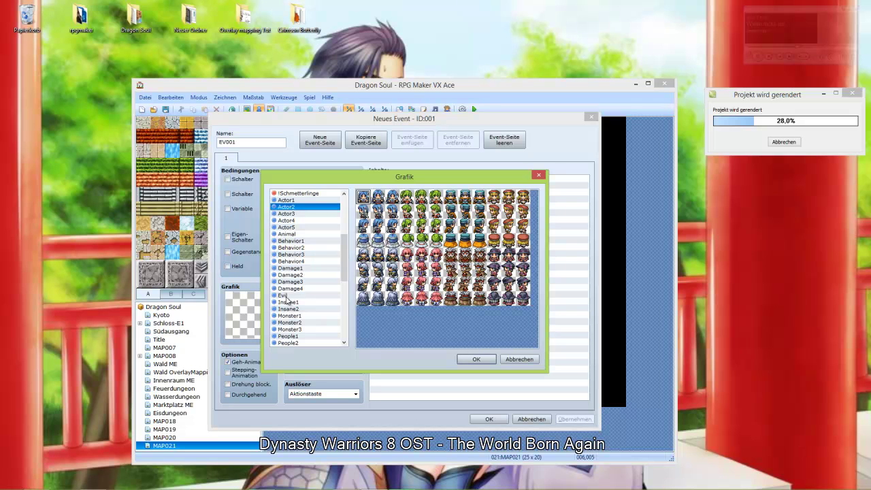
{"action": "left_click", "coordinate": [286, 297]}
{"action": "left_click", "coordinate": [379, 258]}
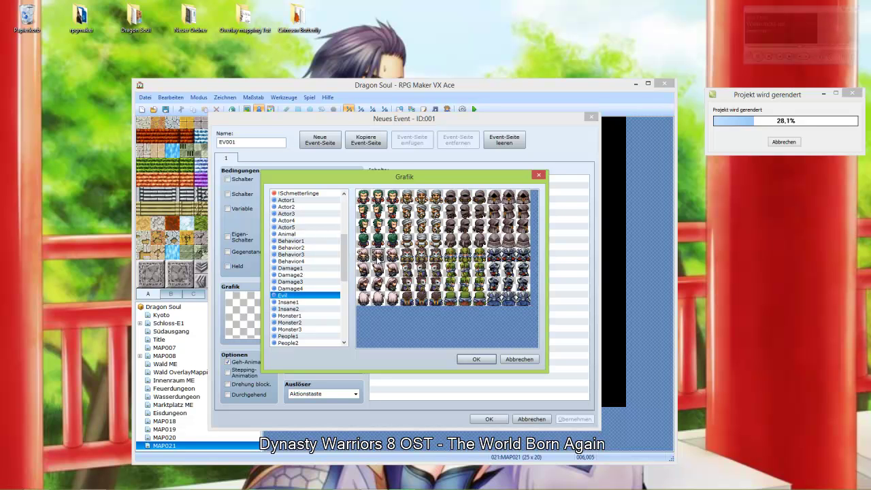
{"action": "left_click", "coordinate": [477, 358]}
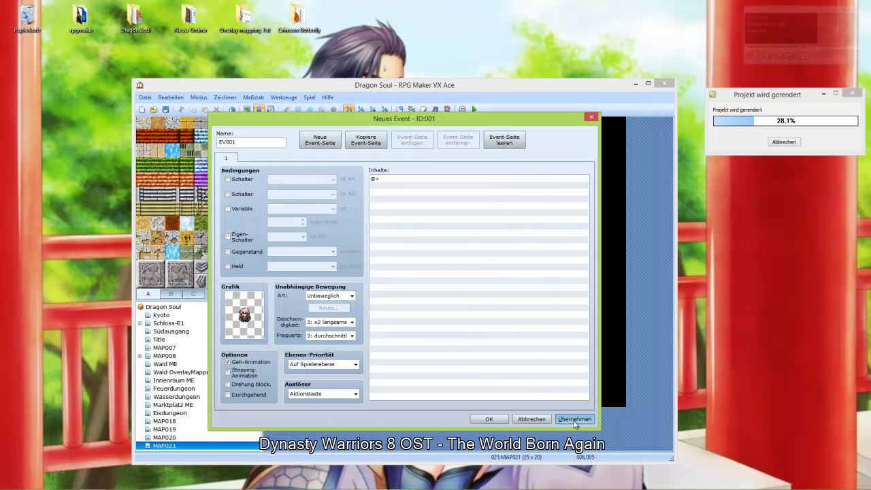
{"action": "left_click", "coordinate": [490, 419]}
{"action": "left_click", "coordinate": [405, 230]}
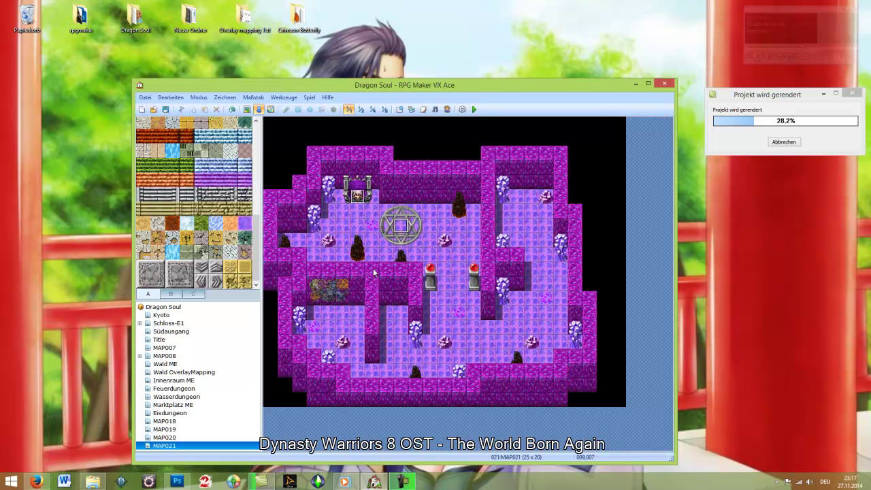
Step: Create an event at the hexagram's centre using a pale-blue-haired figure from the Behavior4 set as its graphic, and save it
{"action": "key", "text": "Return"}
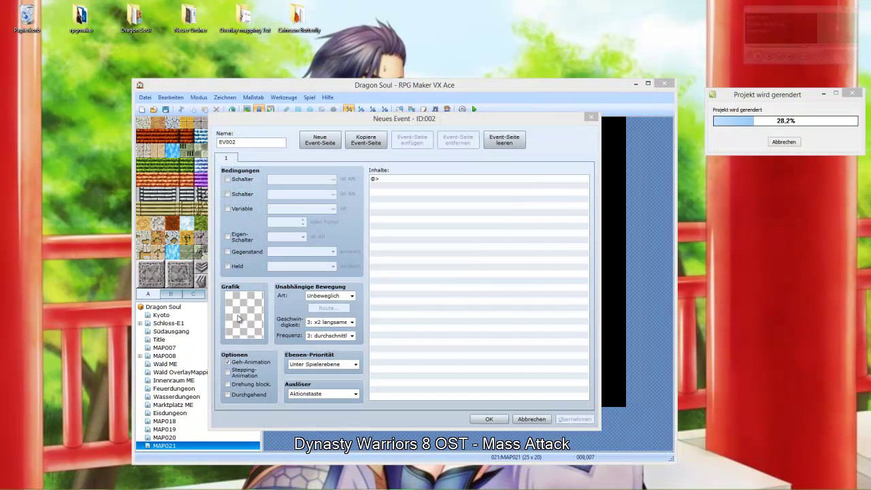
{"action": "double_click", "coordinate": [235, 319]}
{"action": "left_click_drag", "start_coordinate": [344, 216], "coordinate": [343, 264]}
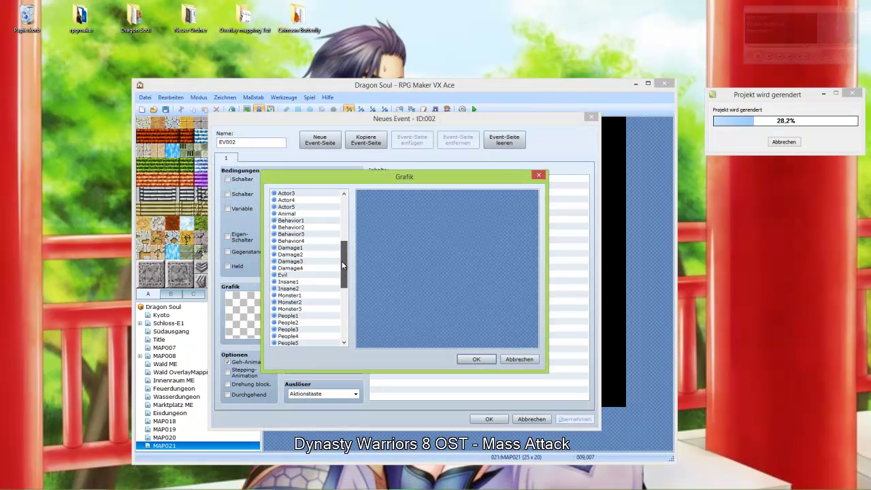
{"action": "left_click", "coordinate": [289, 240]}
{"action": "scroll", "coordinate": [290, 258], "scroll_direction": "up", "scroll_amount": 1}
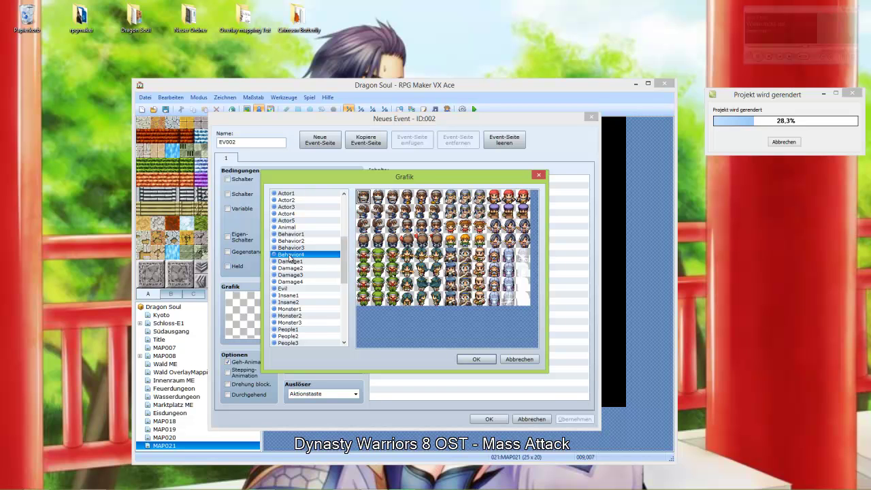
{"action": "double_click", "coordinate": [494, 304]}
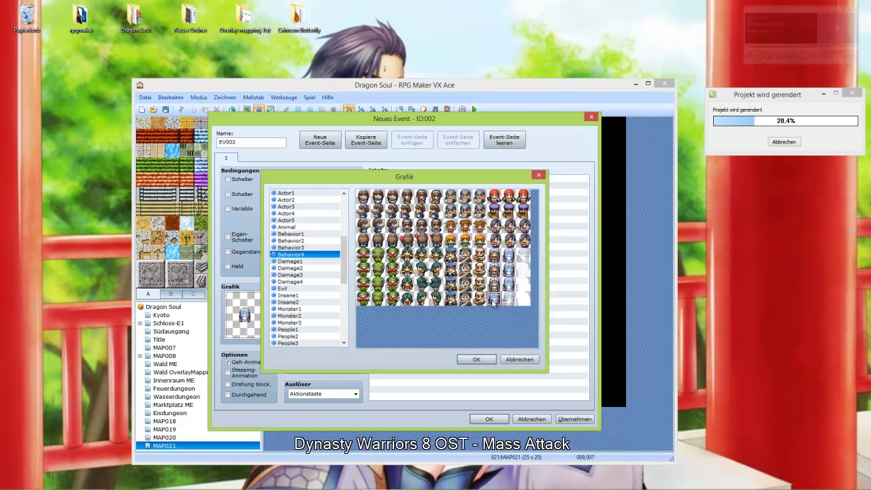
{"action": "left_click", "coordinate": [488, 416]}
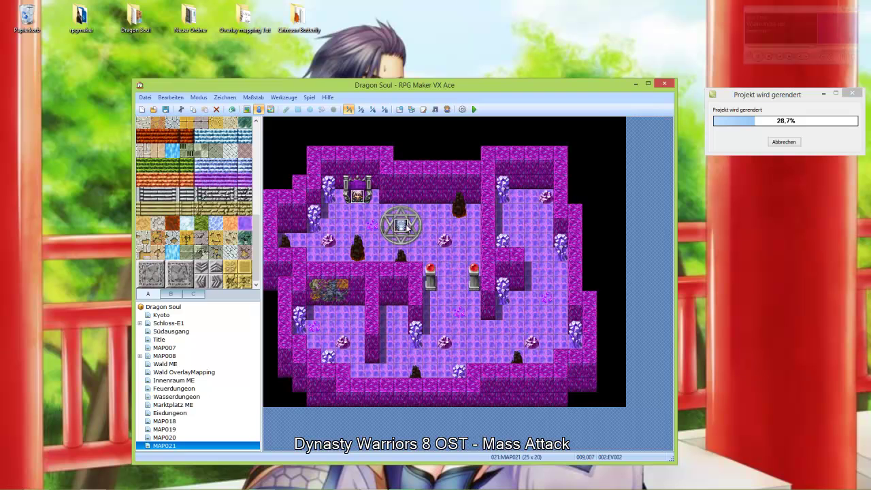
Step: Enable the stepping animation and block turning (Drehung block.) for the hexagram event, leaving Durchgehend off, and save it
{"action": "double_click", "coordinate": [407, 231]}
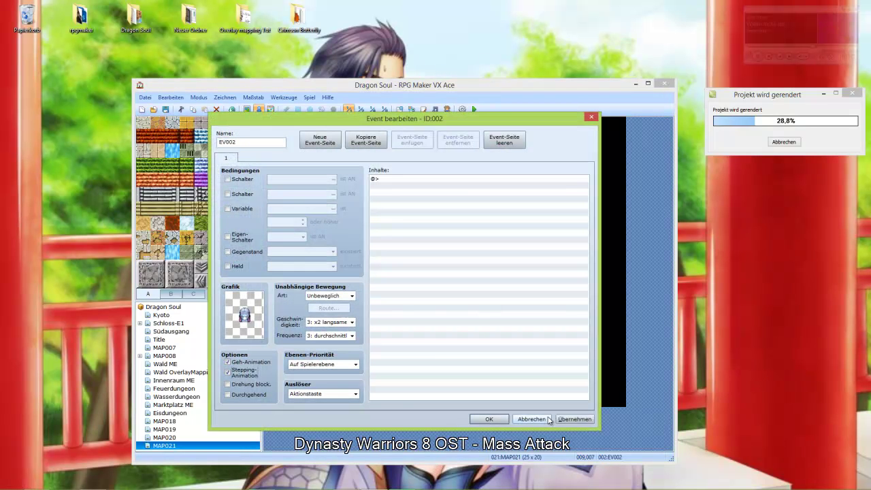
{"action": "left_click", "coordinate": [489, 419]}
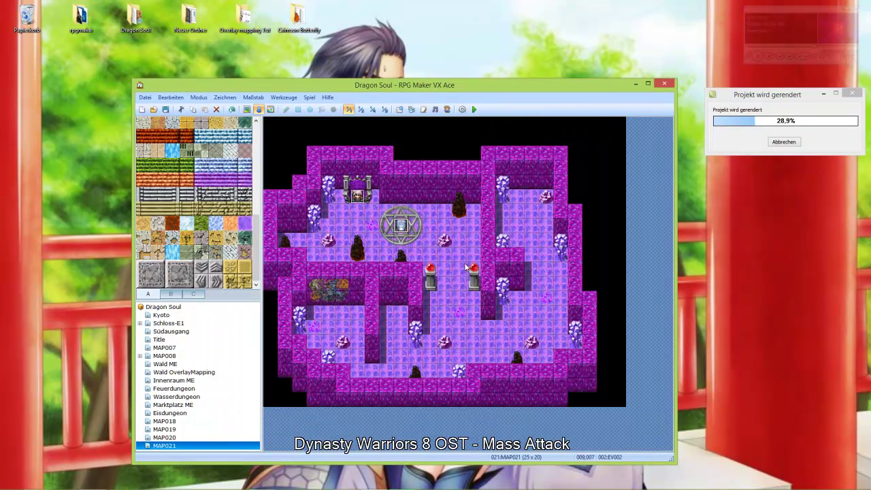
{"action": "double_click", "coordinate": [397, 228]}
{"action": "left_click", "coordinate": [239, 396]}
{"action": "left_click", "coordinate": [568, 421]}
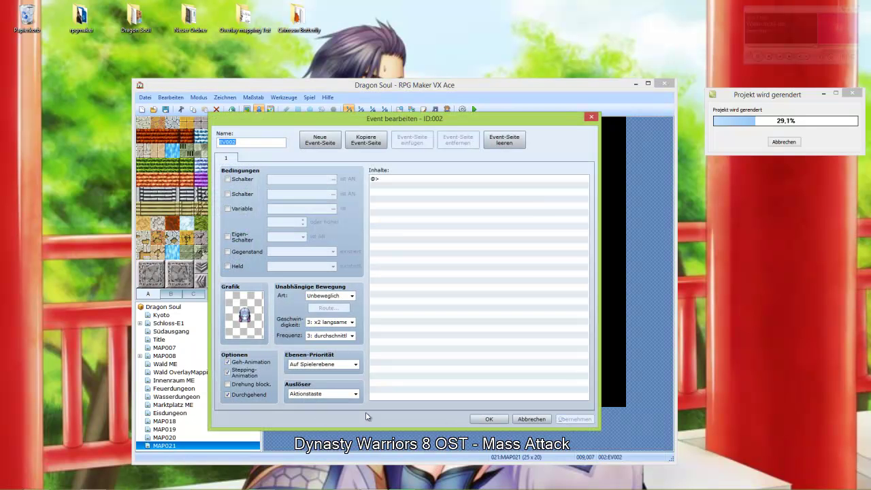
{"action": "left_click", "coordinate": [247, 396]}
{"action": "left_click", "coordinate": [250, 385]}
{"action": "left_click", "coordinate": [574, 419]}
{"action": "left_click", "coordinate": [489, 419]}
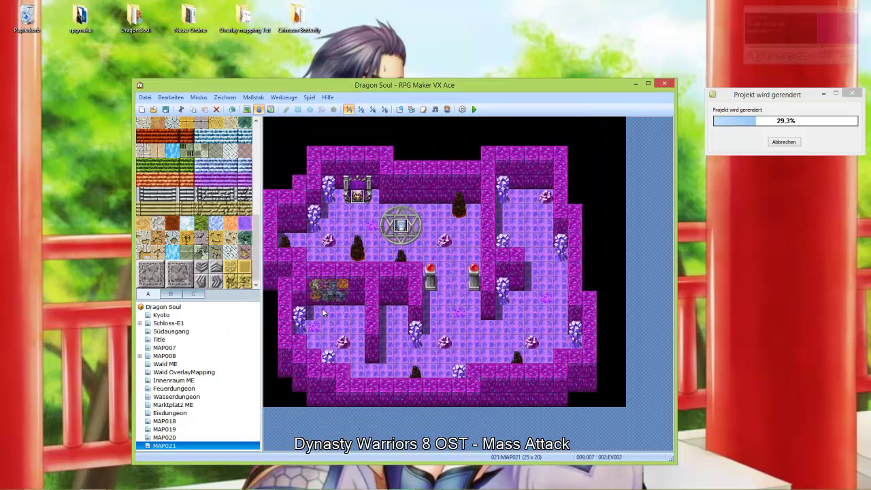
Step: Start a new event on the floor beside the western red-orb pillar and look through the !Other2 object graphics
{"action": "left_click", "coordinate": [450, 284]}
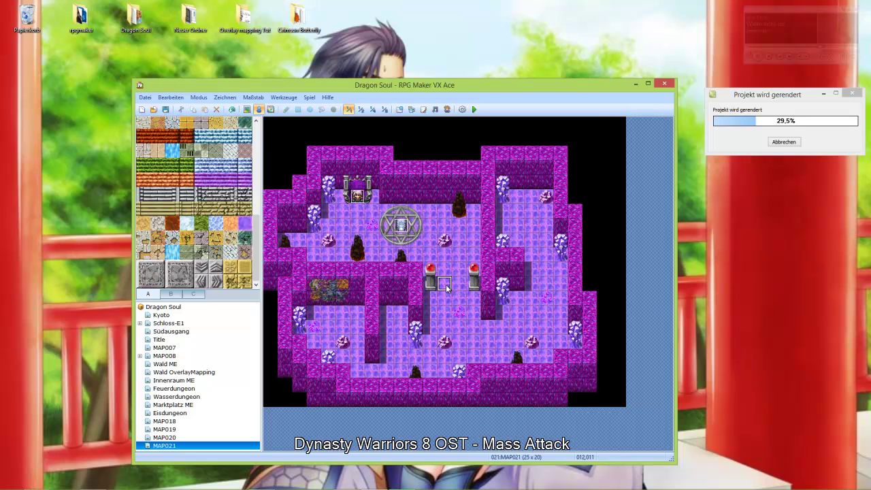
{"action": "double_click", "coordinate": [446, 287]}
{"action": "double_click", "coordinate": [246, 332]}
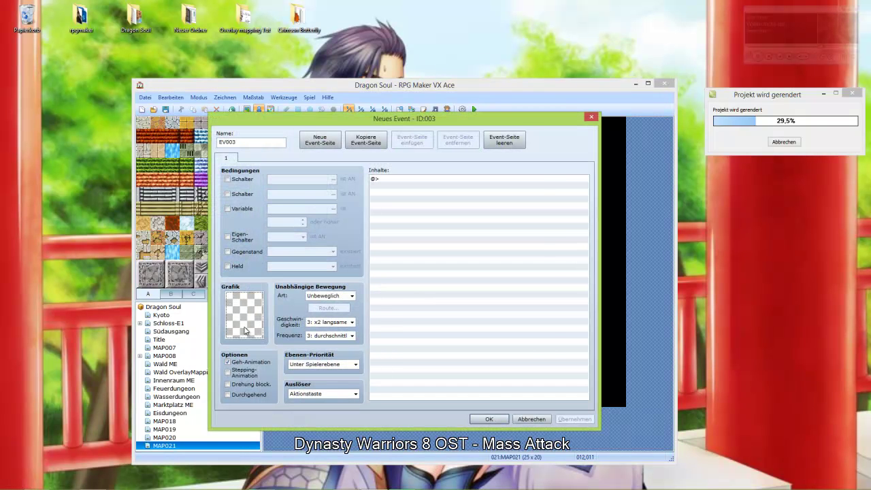
{"action": "scroll", "coordinate": [341, 340], "scroll_direction": "down", "scroll_amount": 8}
{"action": "left_click", "coordinate": [291, 330]}
{"action": "left_click", "coordinate": [295, 324]}
{"action": "left_click", "coordinate": [292, 316]}
{"action": "left_click", "coordinate": [294, 310]}
{"action": "left_click", "coordinate": [504, 315]}
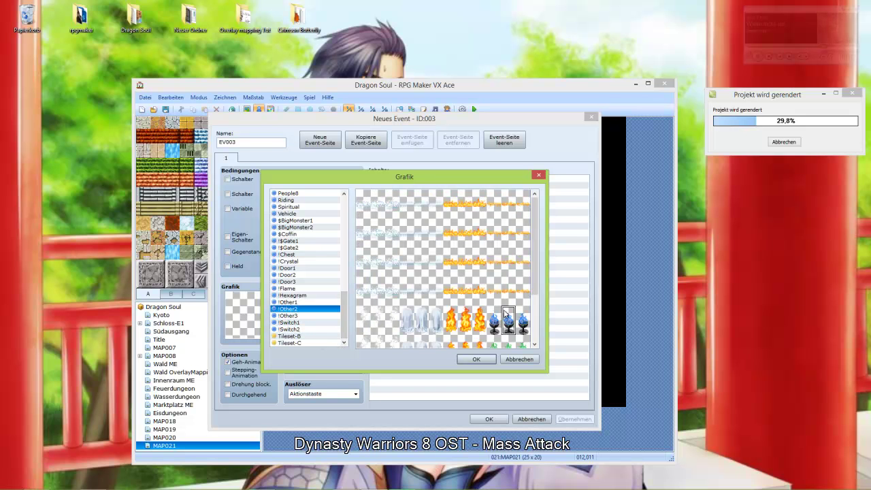
{"action": "scroll", "coordinate": [504, 313], "scroll_direction": "down", "scroll_amount": 2}
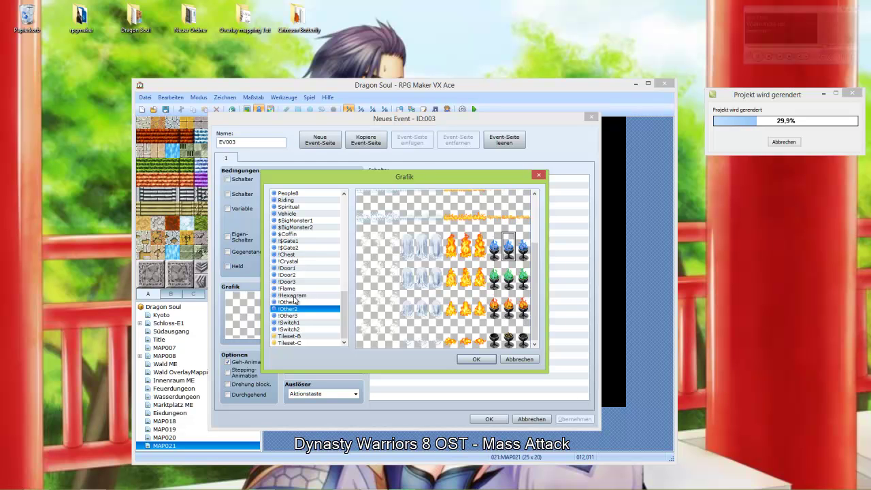
Step: Assign the raised floor spikes from !Other1 as the new event's graphic and save the event
{"action": "left_click", "coordinate": [294, 302]}
{"action": "left_click", "coordinate": [364, 256]}
{"action": "left_click", "coordinate": [363, 304]}
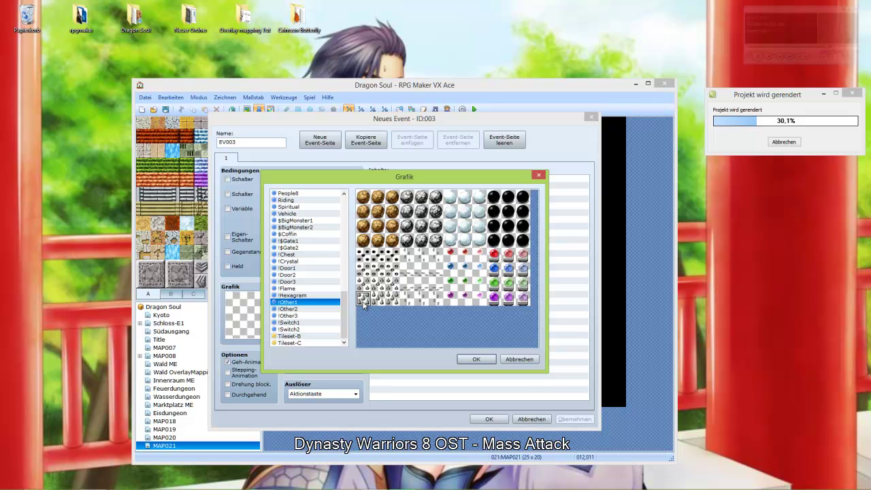
{"action": "double_click", "coordinate": [363, 305]}
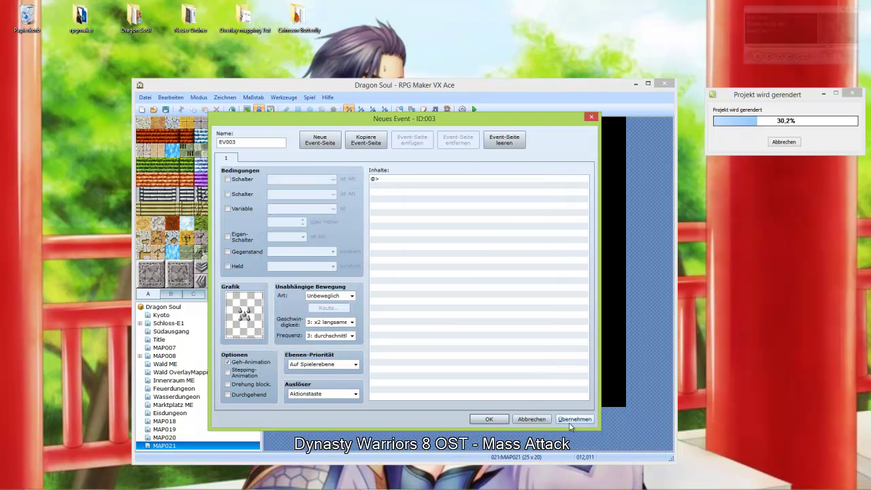
{"action": "left_click", "coordinate": [486, 420]}
Step: Copy the spike event and paste it onto the adjacent tile to close the gap between the red-orb pillars
{"action": "right_click", "coordinate": [446, 285]}
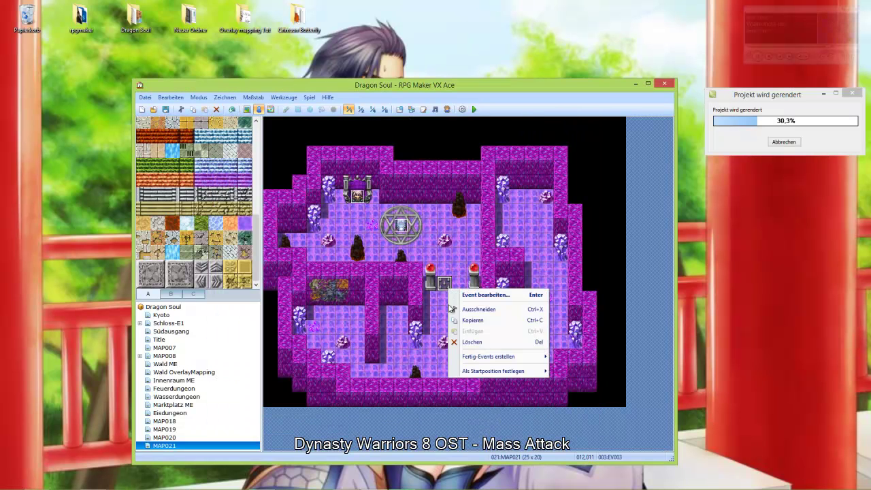
{"action": "left_click", "coordinate": [477, 324]}
{"action": "right_click", "coordinate": [461, 289]}
{"action": "left_click", "coordinate": [489, 331]}
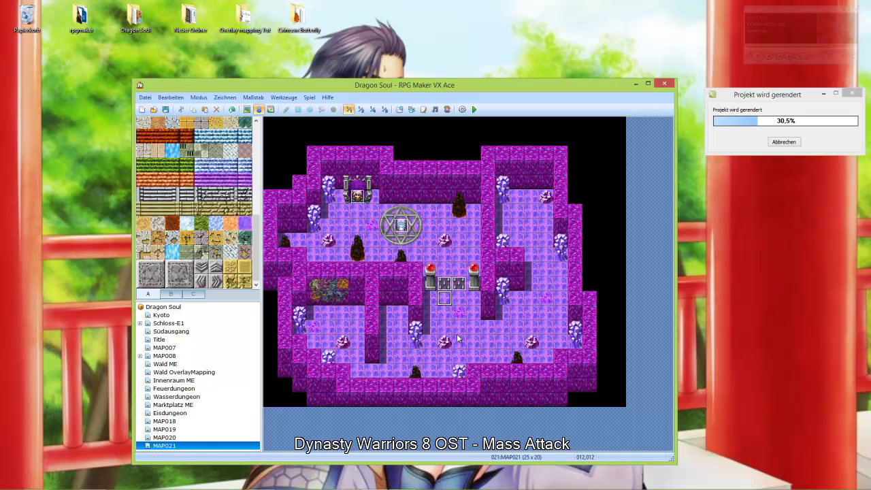
Step: Start a new event in the narrow alcove east of the inner wall and look through the !Switch2 and !Other2 graphics
{"action": "double_click", "coordinate": [402, 314]}
{"action": "double_click", "coordinate": [250, 319]}
{"action": "left_click_drag", "start_coordinate": [344, 220], "coordinate": [343, 315]}
{"action": "left_click", "coordinate": [278, 323]}
{"action": "left_click", "coordinate": [289, 331]}
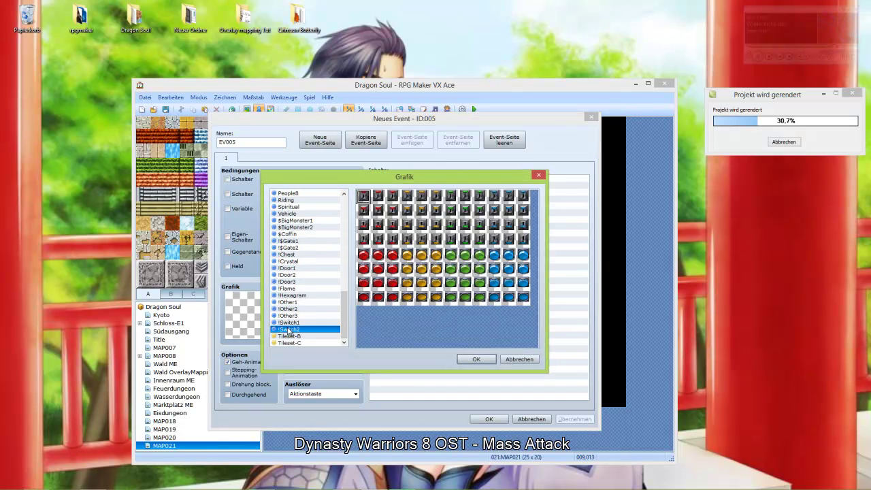
{"action": "key", "text": "Up"}
{"action": "key", "text": "Up"}
{"action": "key", "text": "Up"}
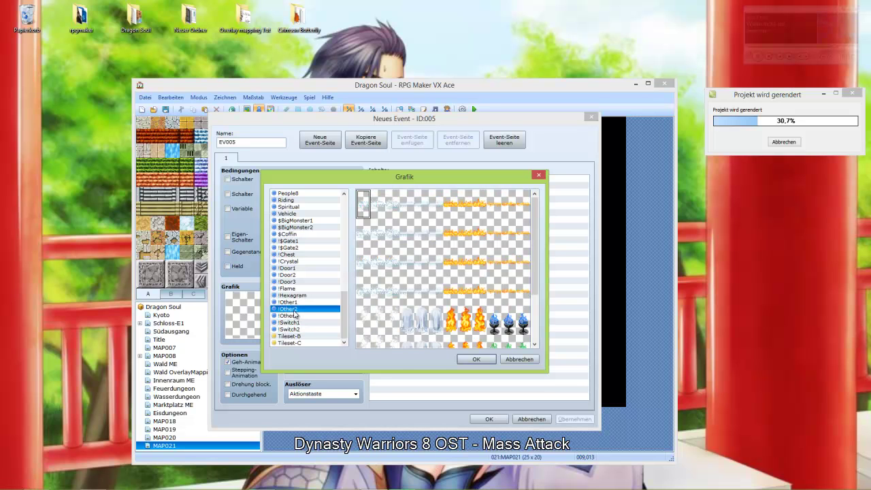
{"action": "left_click", "coordinate": [483, 321]}
{"action": "scroll", "coordinate": [485, 324], "scroll_direction": "down", "scroll_amount": 1}
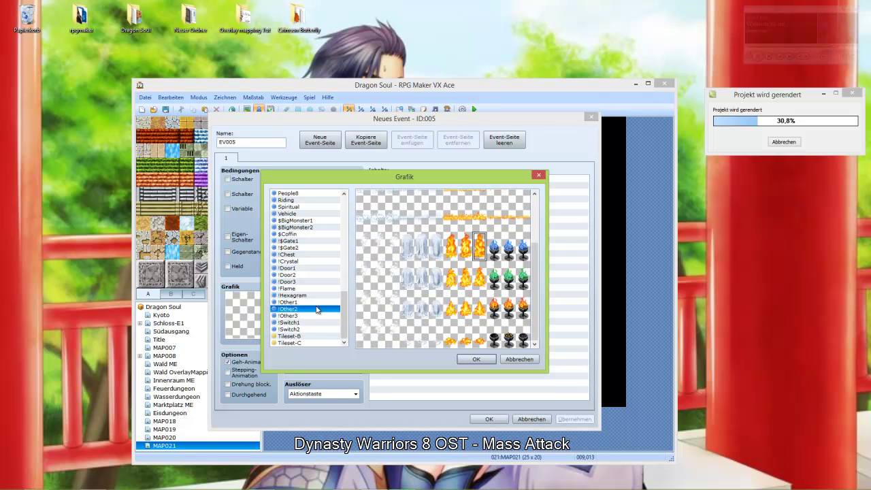
Step: Assign the small purple orb from !Other1 as the alcove event's graphic and save the event
{"action": "left_click", "coordinate": [285, 302]}
{"action": "left_click", "coordinate": [452, 298]}
{"action": "left_click", "coordinate": [476, 359]}
{"action": "left_click", "coordinate": [478, 418]}
Step: Copy the purple orb event and paste it in the southwest room's west side and in the east passage
{"action": "right_click", "coordinate": [400, 311]}
{"action": "left_click", "coordinate": [417, 346]}
{"action": "right_click", "coordinate": [312, 341]}
{"action": "left_click", "coordinate": [320, 380]}
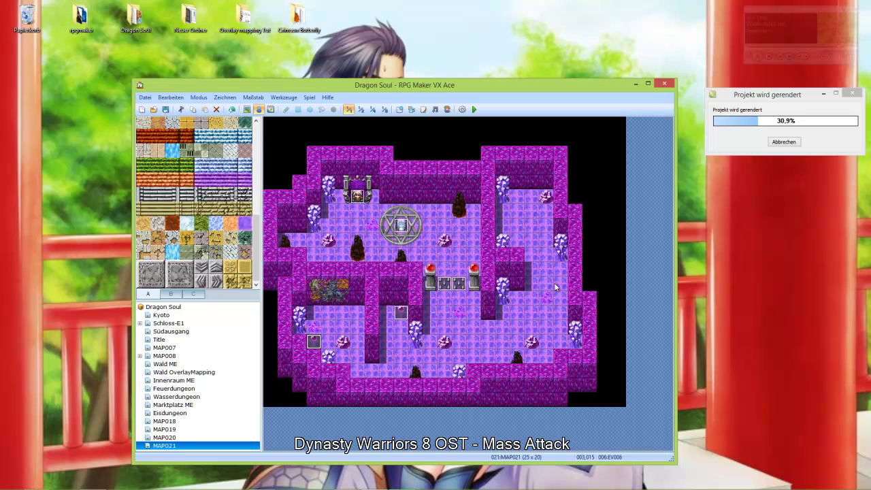
{"action": "right_click", "coordinate": [535, 285]}
{"action": "left_click", "coordinate": [548, 323]}
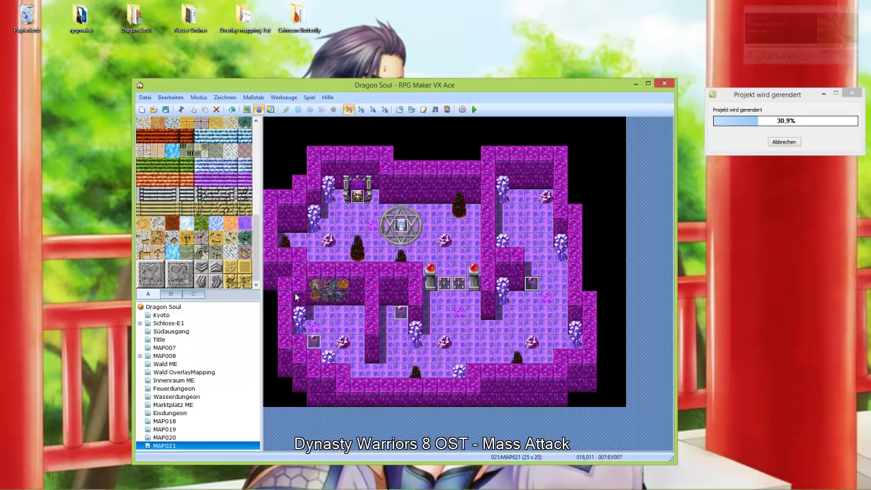
Step: Switch to map editing and place the dark arched entrance on the northeast room's back wall
{"action": "left_click", "coordinate": [171, 294]}
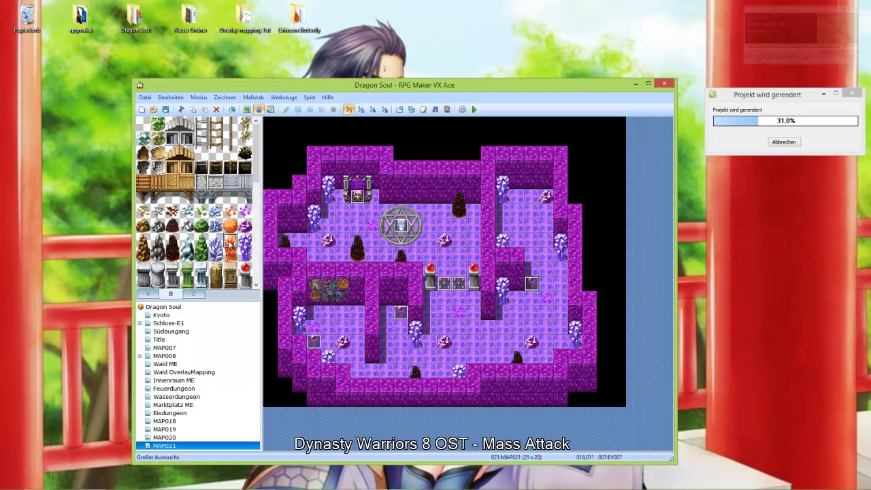
{"action": "scroll", "coordinate": [223, 246], "scroll_direction": "down", "scroll_amount": 5}
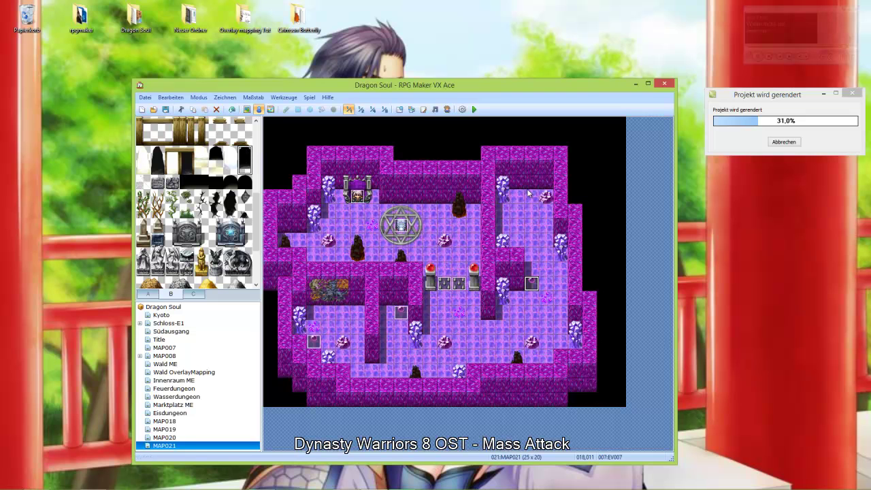
{"action": "left_click", "coordinate": [247, 109]}
{"action": "left_click", "coordinate": [532, 174]}
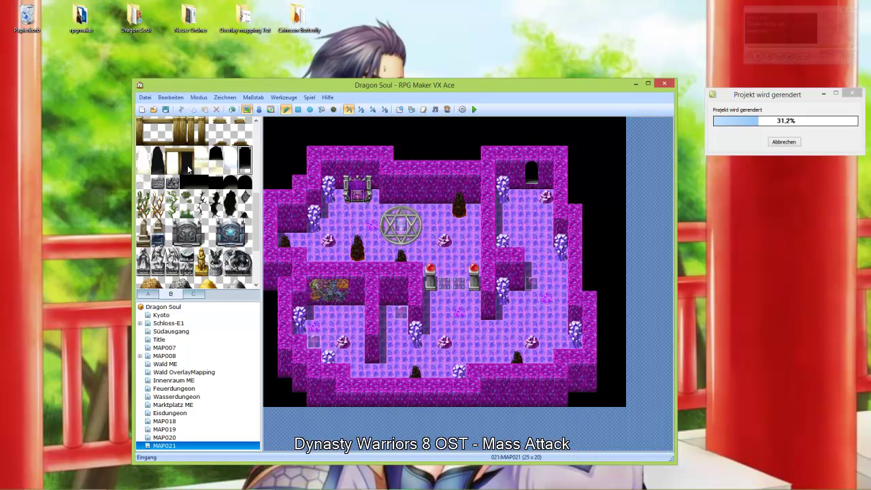
Step: Place a three-tile-wide row of iron bars (Gitterstäbe) across the east passage below the northeast room
{"action": "scroll", "coordinate": [213, 238], "scroll_direction": "down", "scroll_amount": 3}
{"action": "scroll", "coordinate": [214, 241], "scroll_direction": "down", "scroll_amount": 2}
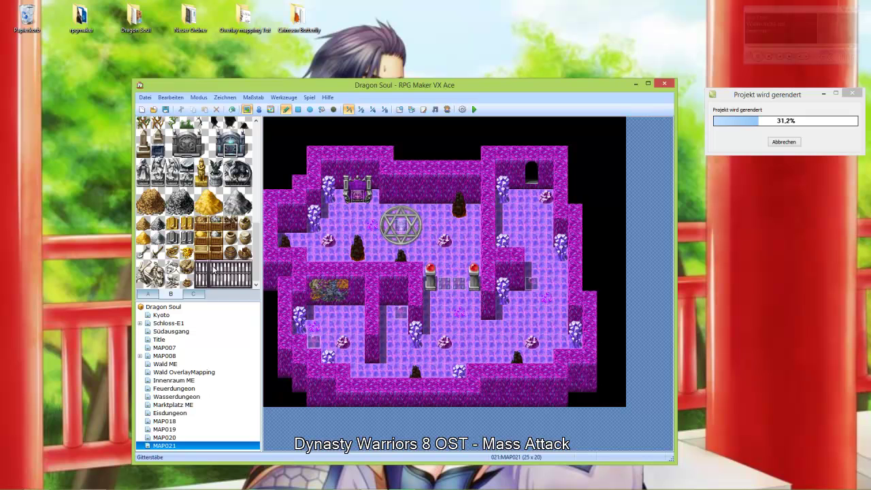
{"action": "left_click_drag", "start_coordinate": [213, 271], "coordinate": [247, 285]}
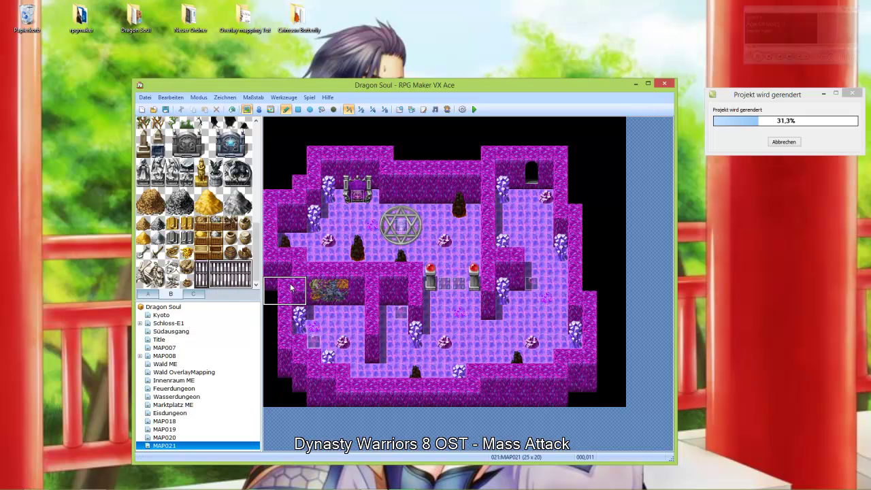
{"action": "left_click", "coordinate": [531, 273]}
{"action": "left_click", "coordinate": [203, 279]}
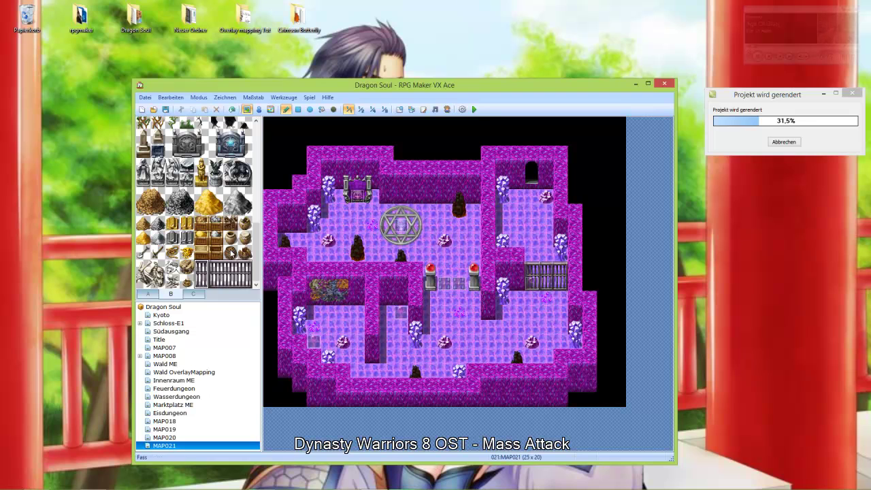
Step: Try dark pit floor tiles beneath the two spike events between the red-orb pillars, then undo them
{"action": "scroll", "coordinate": [208, 251], "scroll_direction": "up", "scroll_amount": 1}
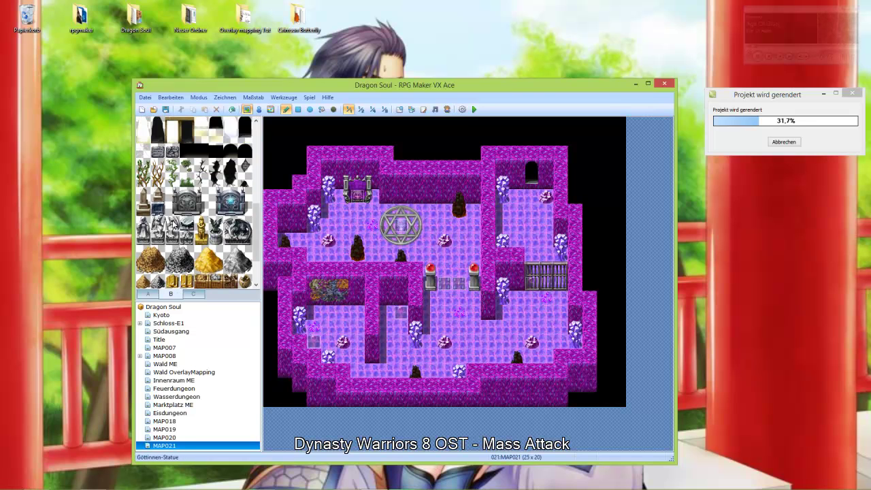
{"action": "scroll", "coordinate": [204, 213], "scroll_direction": "up", "scroll_amount": 1}
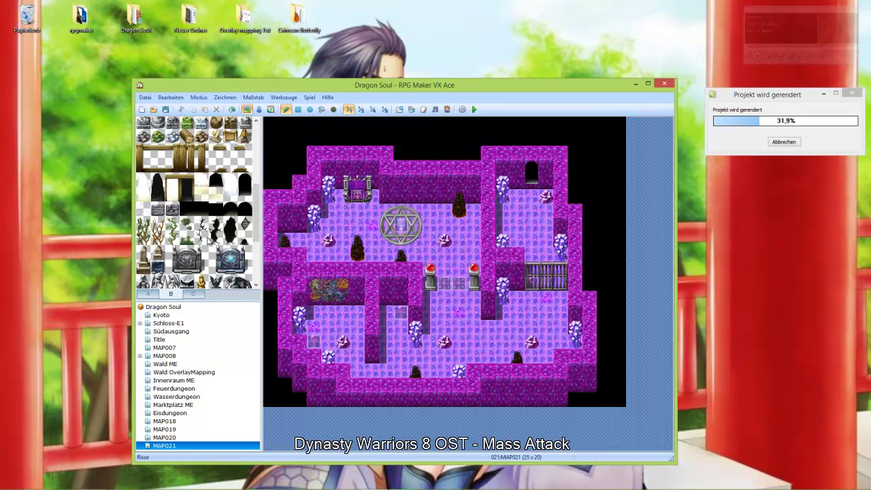
{"action": "scroll", "coordinate": [209, 240], "scroll_direction": "up", "scroll_amount": 3}
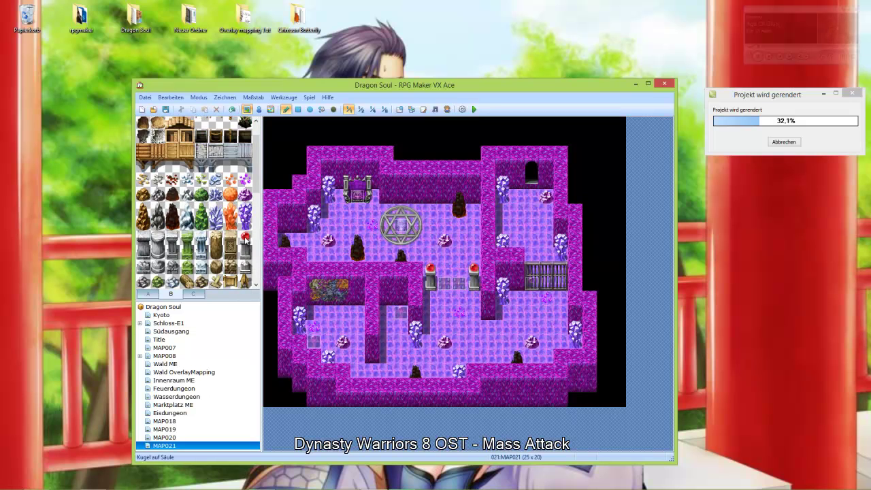
{"action": "scroll", "coordinate": [245, 238], "scroll_direction": "up", "scroll_amount": 2}
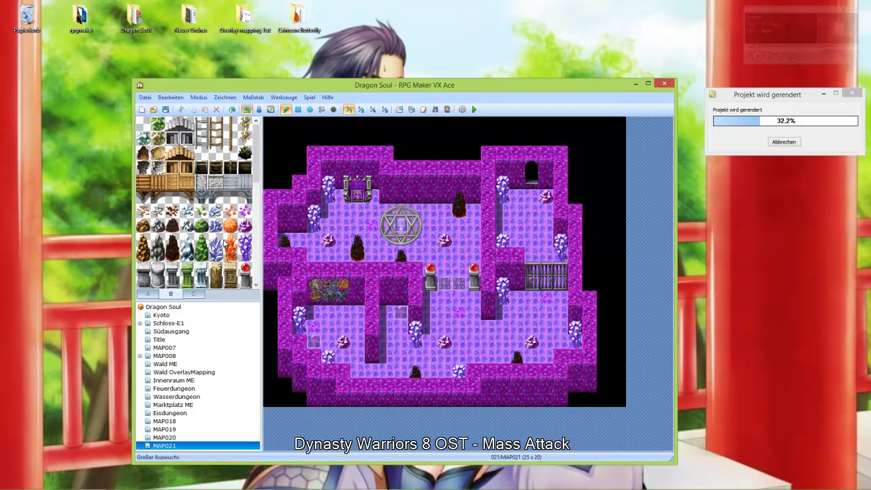
{"action": "left_click", "coordinate": [151, 294]}
{"action": "scroll", "coordinate": [216, 238], "scroll_direction": "down", "scroll_amount": 3}
{"action": "scroll", "coordinate": [215, 237], "scroll_direction": "up", "scroll_amount": 2}
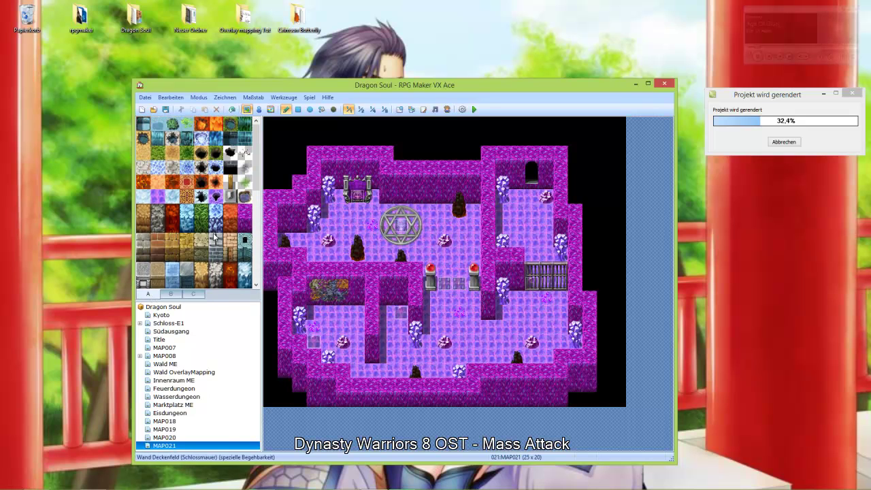
{"action": "left_click", "coordinate": [446, 284]}
{"action": "left_click", "coordinate": [459, 285]}
{"action": "left_click", "coordinate": [459, 285]}
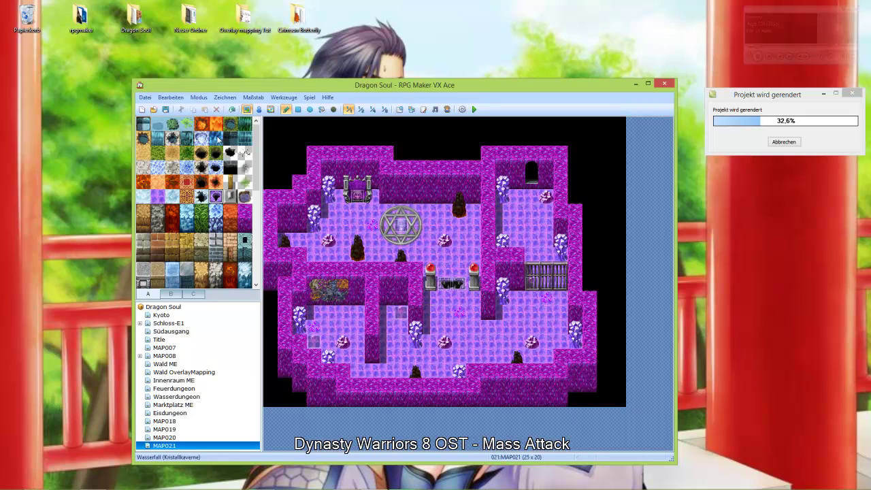
{"action": "left_click", "coordinate": [445, 285]}
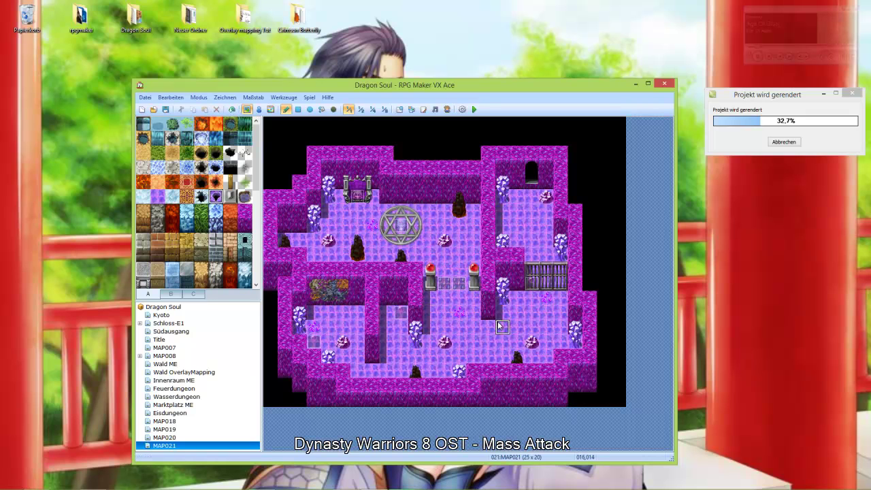
Step: Paint a vertical dark pit three tiles long in the floor below the inner wall west of the southeast room
{"action": "left_click_drag", "start_coordinate": [489, 325], "coordinate": [489, 368]}
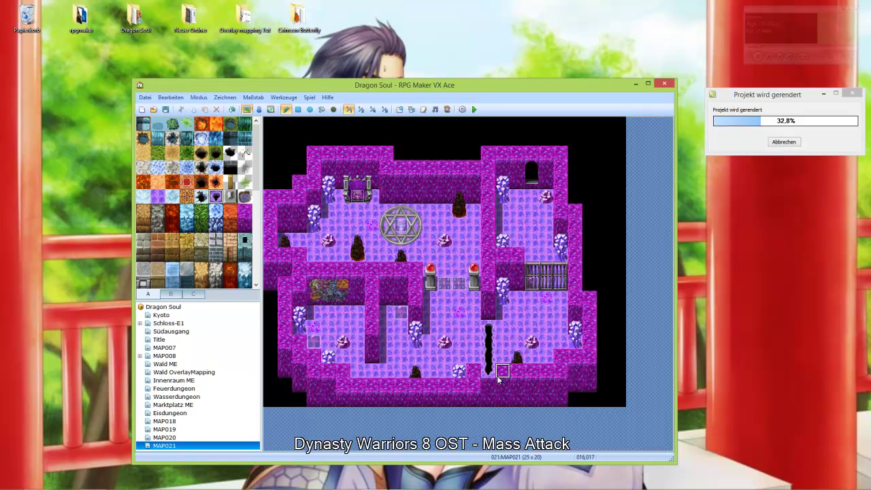
{"action": "key", "text": "ctrl+z"}
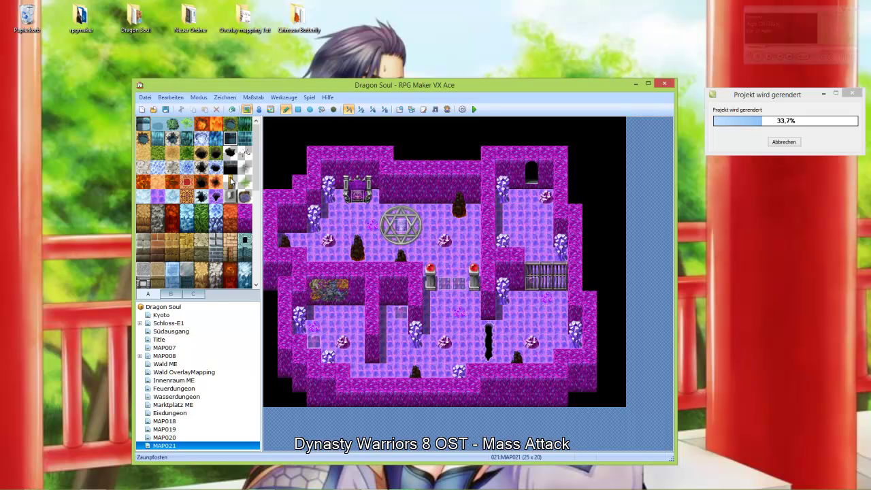
Step: Try small floor-detail tiles across the southern rooms and a three-tile column of translucent violet floor just east of the pit
{"action": "left_click", "coordinate": [245, 153]}
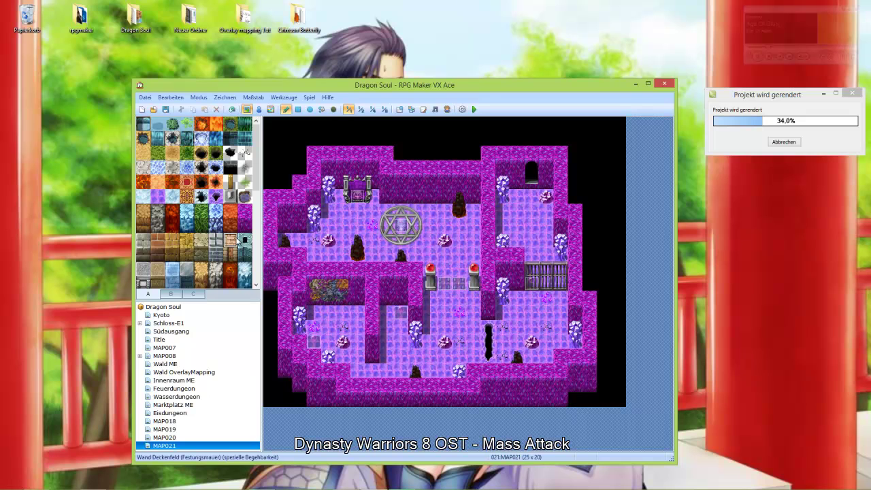
{"action": "scroll", "coordinate": [216, 217], "scroll_direction": "down", "scroll_amount": 3}
{"action": "left_click", "coordinate": [217, 213]}
{"action": "left_click", "coordinate": [158, 212]}
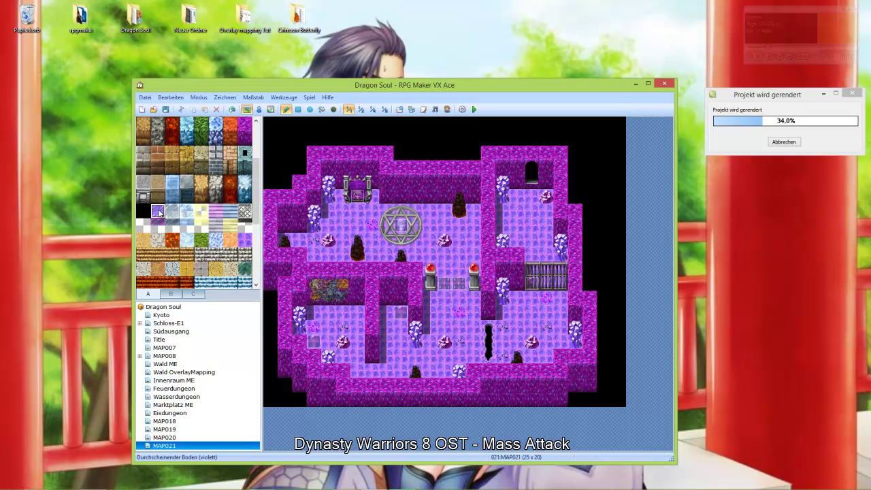
{"action": "left_click_drag", "start_coordinate": [503, 326], "coordinate": [503, 356]}
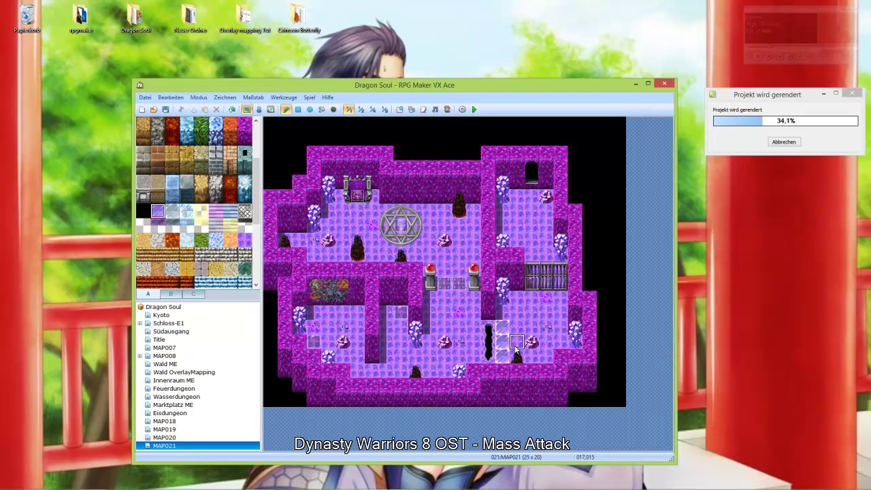
{"action": "left_click", "coordinate": [159, 225]}
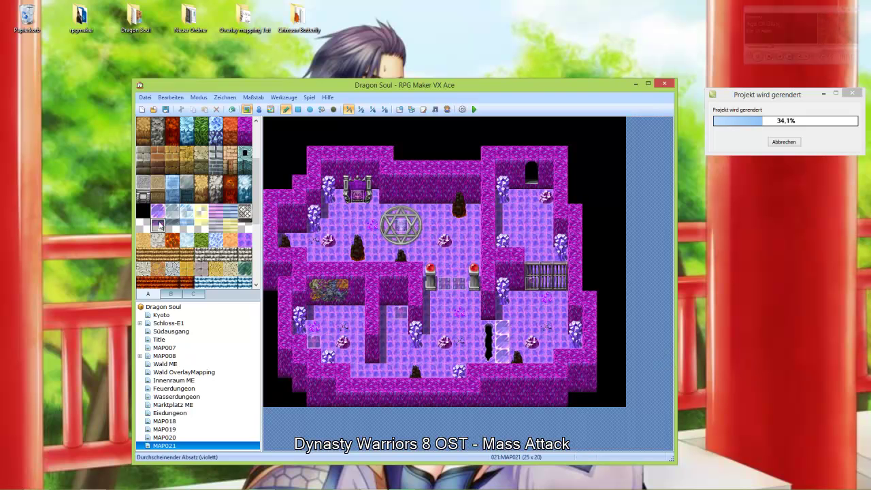
{"action": "left_click", "coordinate": [216, 212]}
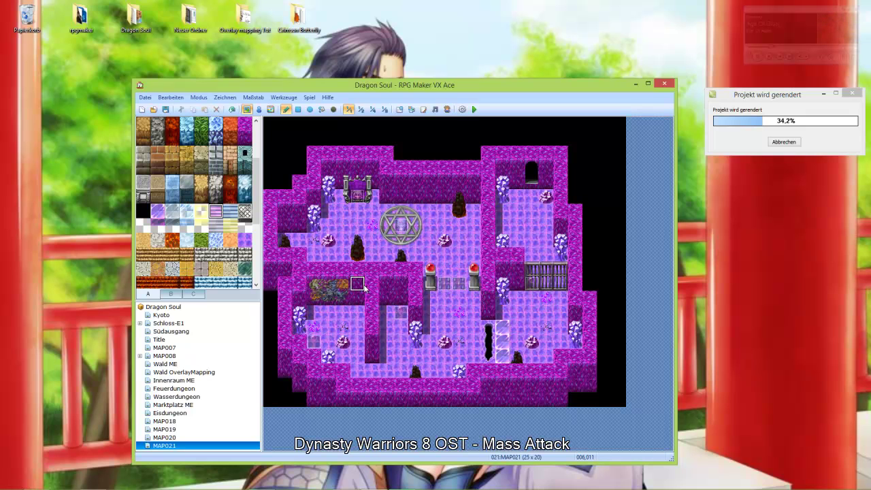
Step: Place single plain violet floor tiles just east of the pit and at the floor-detail spots across the southern rooms
{"action": "scroll", "coordinate": [217, 254], "scroll_direction": "down", "scroll_amount": 5}
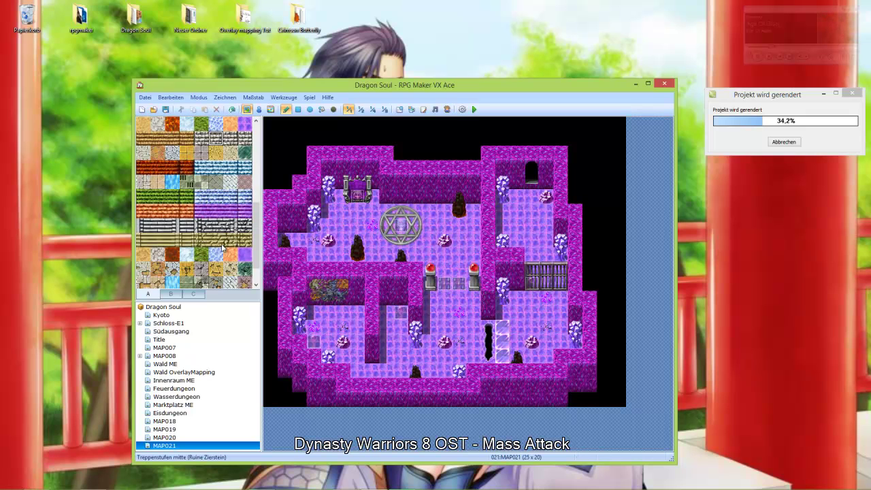
{"action": "left_click", "coordinate": [244, 223]}
{"action": "left_click_drag", "start_coordinate": [503, 328], "coordinate": [503, 356]}
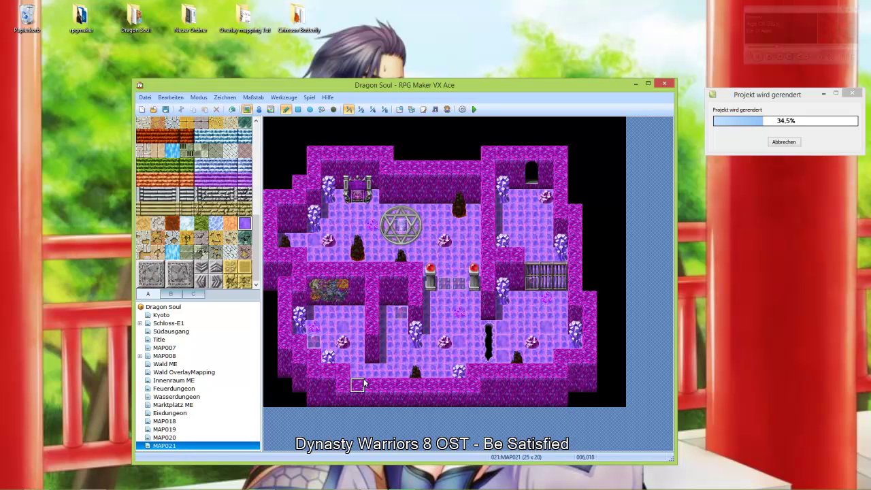
Step: Place a tall violet crystal at the lower end of the wall dividing the southwest rooms
{"action": "scroll", "coordinate": [195, 242], "scroll_direction": "down", "scroll_amount": 5}
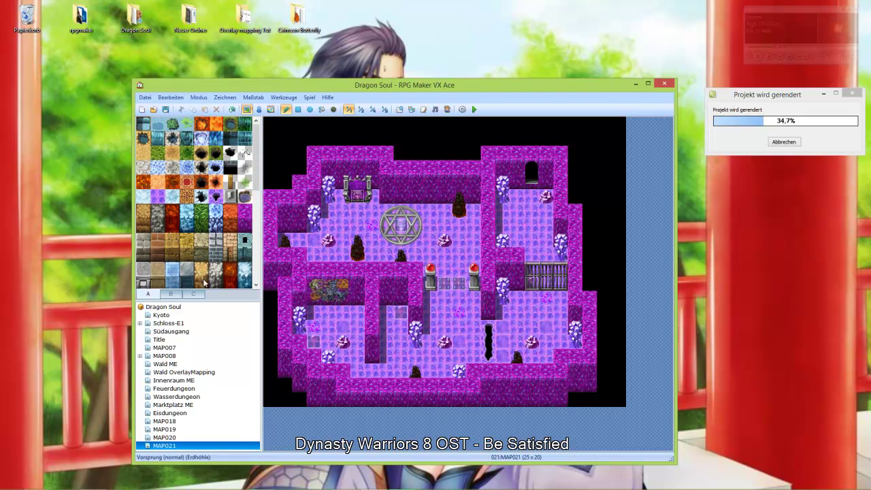
{"action": "left_click", "coordinate": [171, 293]}
{"action": "left_click", "coordinate": [245, 226]}
{"action": "left_click", "coordinate": [373, 373]}
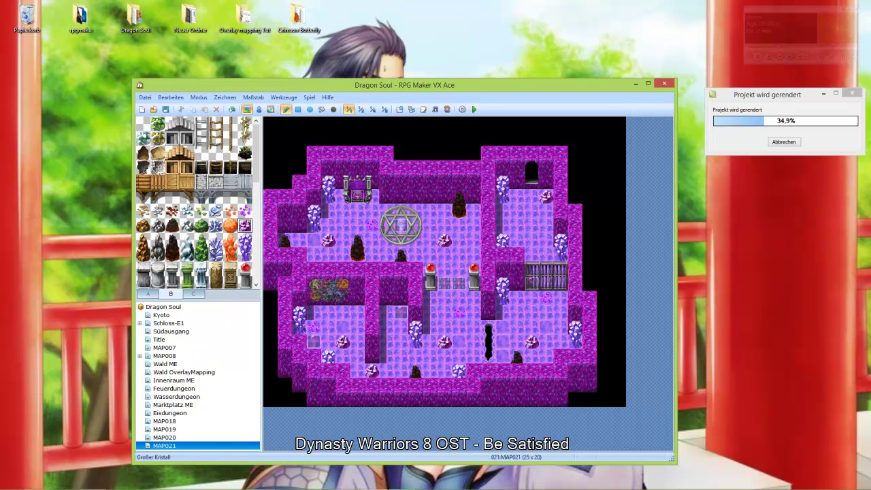
{"action": "left_click_drag", "start_coordinate": [244, 240], "coordinate": [244, 254]}
{"action": "left_click", "coordinate": [373, 360]}
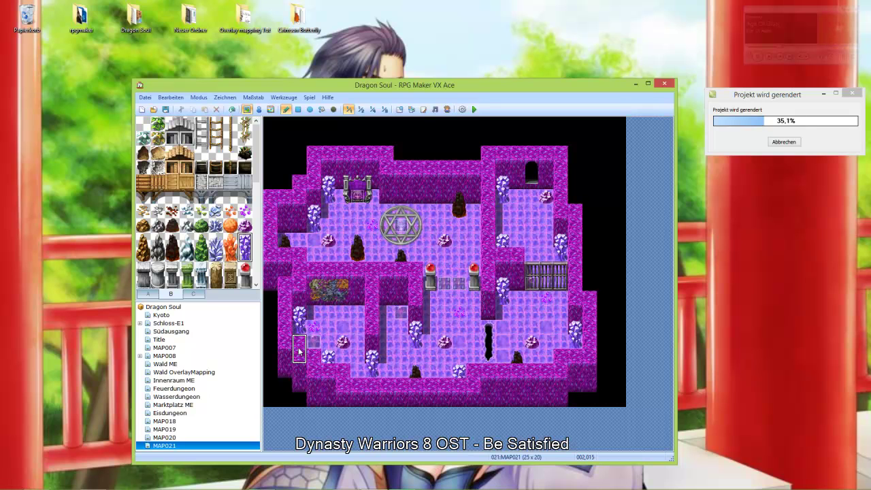
Step: Hang a rope on the southwest room's back wall and replace that room's large crystal boulder with small pink crystals
{"action": "left_click", "coordinate": [201, 228]}
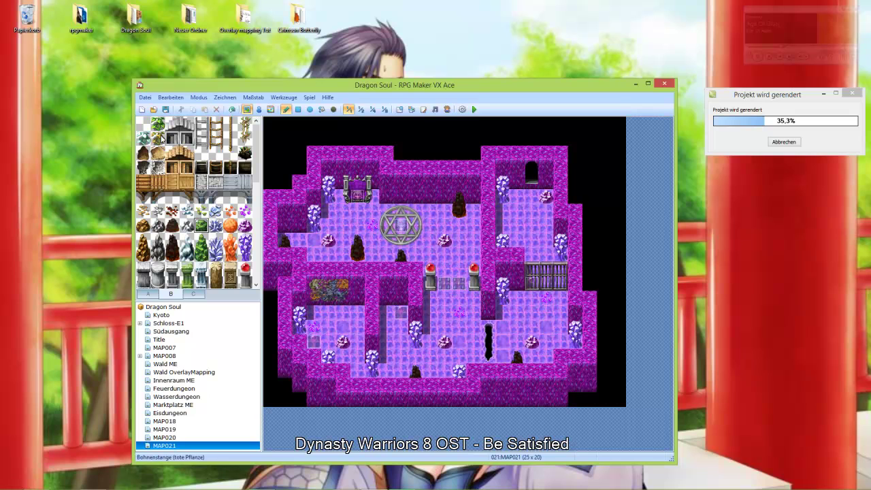
{"action": "left_click_drag", "start_coordinate": [233, 124], "coordinate": [233, 141]}
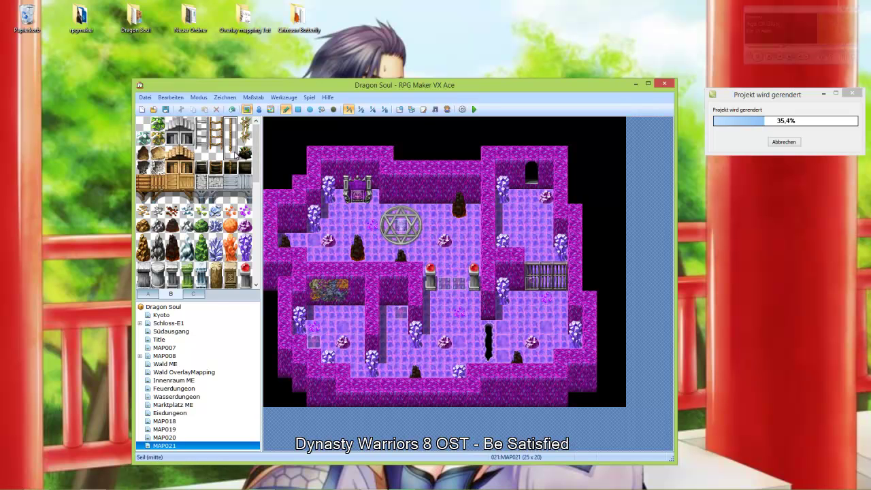
{"action": "left_click", "coordinate": [357, 285]}
{"action": "left_click", "coordinate": [244, 211]}
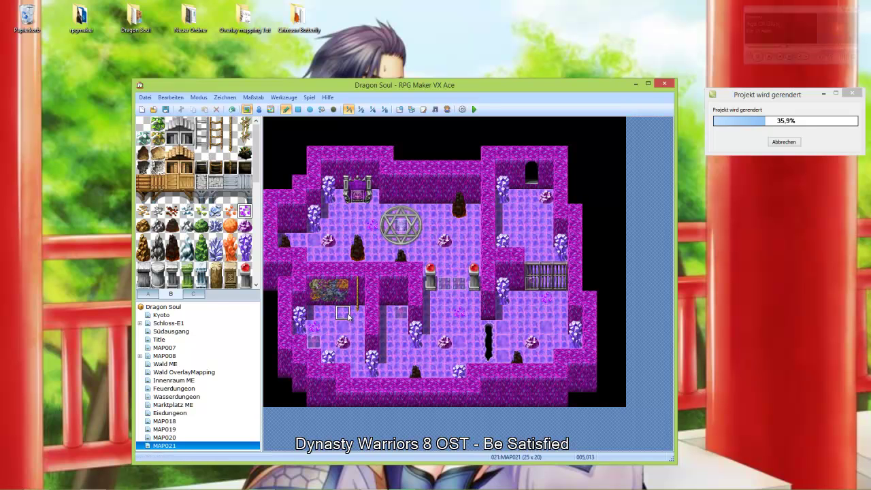
{"action": "left_click", "coordinate": [343, 340]}
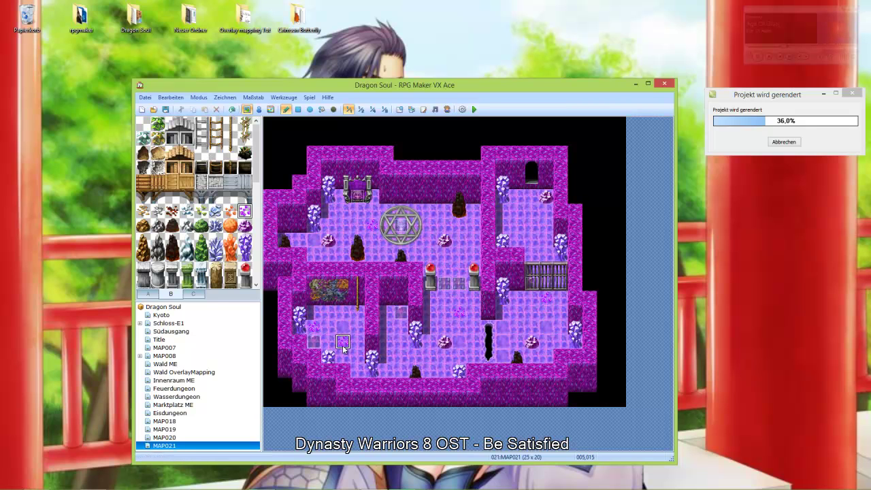
Step: Place the stone monument (Denkmal) against the back wall of the narrow passage east of the southwest room
{"action": "left_click", "coordinate": [172, 226]}
{"action": "scroll", "coordinate": [172, 226], "scroll_direction": "down", "scroll_amount": 3}
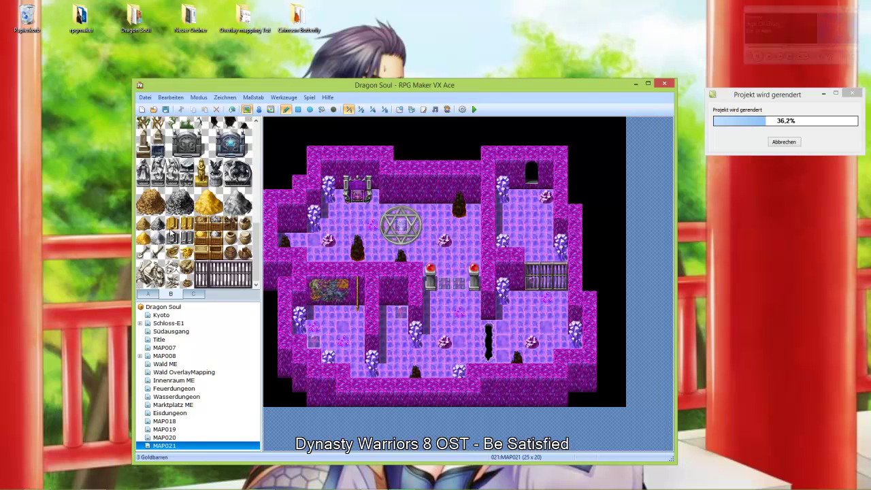
{"action": "scroll", "coordinate": [174, 237], "scroll_direction": "up", "scroll_amount": 4}
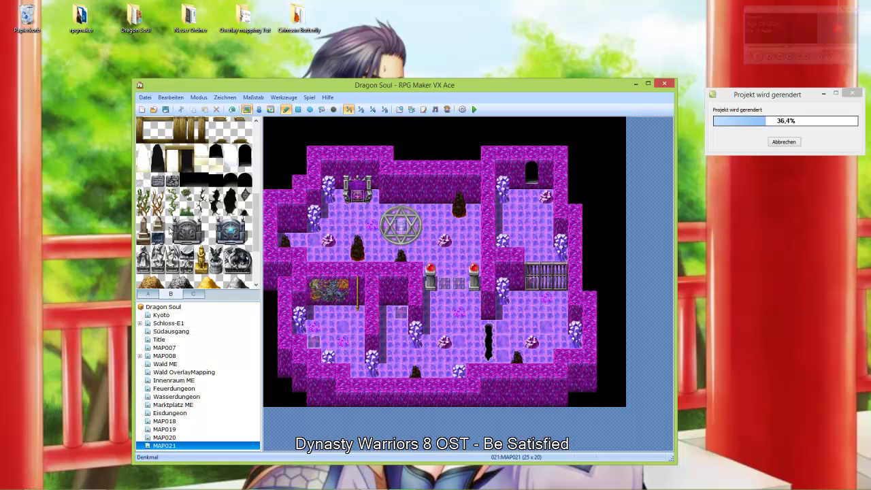
{"action": "left_click", "coordinate": [144, 230]}
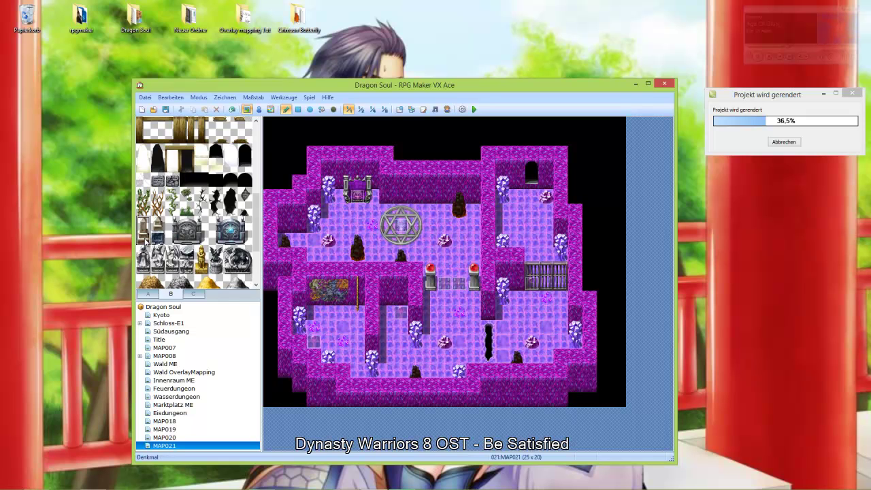
{"action": "left_click", "coordinate": [387, 298]}
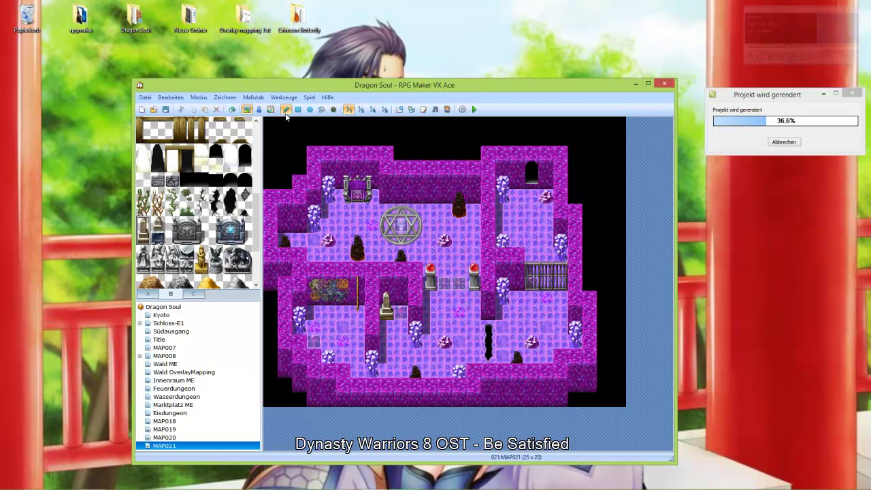
Step: Switch to event editing and create an event in the map's southeast corner tile with the trigger Paralleler Prozess
{"action": "left_click", "coordinate": [235, 112]}
{"action": "left_click", "coordinate": [258, 110]}
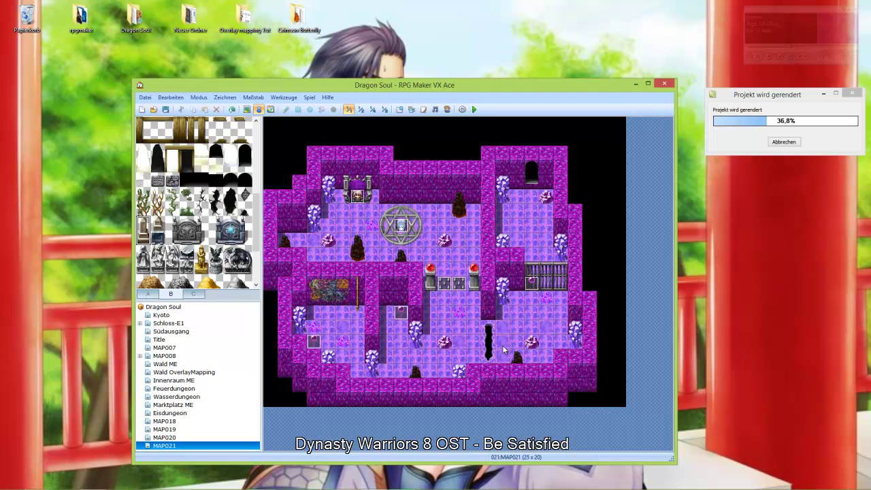
{"action": "double_click", "coordinate": [621, 399]}
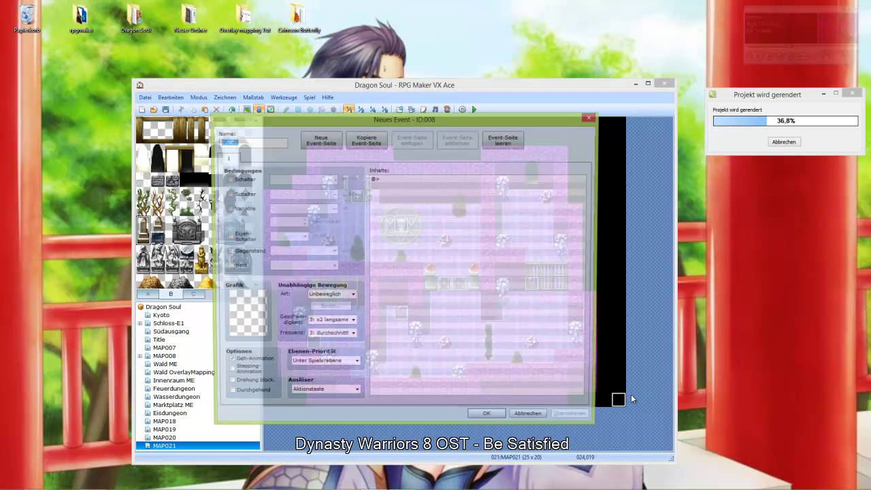
{"action": "left_click", "coordinate": [325, 394]}
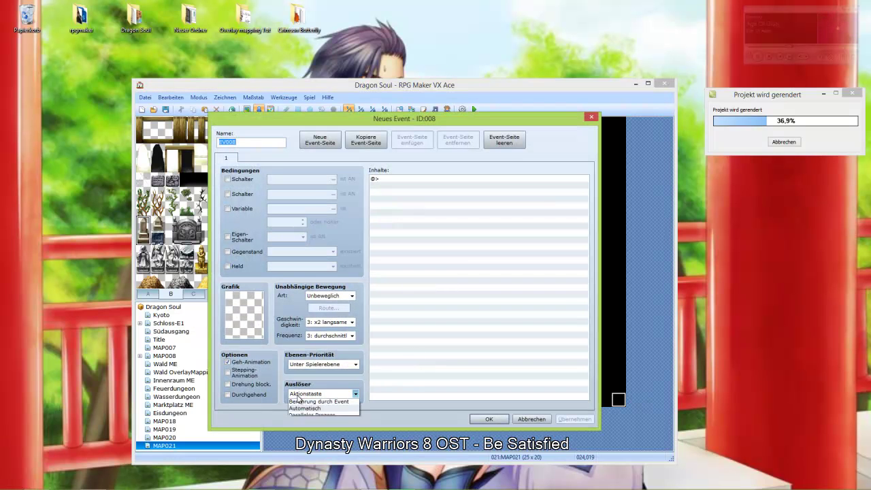
{"action": "left_click", "coordinate": [314, 431]}
Step: Add a Bild anzeigen command to the new event and open its picture graphic selection
{"action": "double_click", "coordinate": [386, 181]}
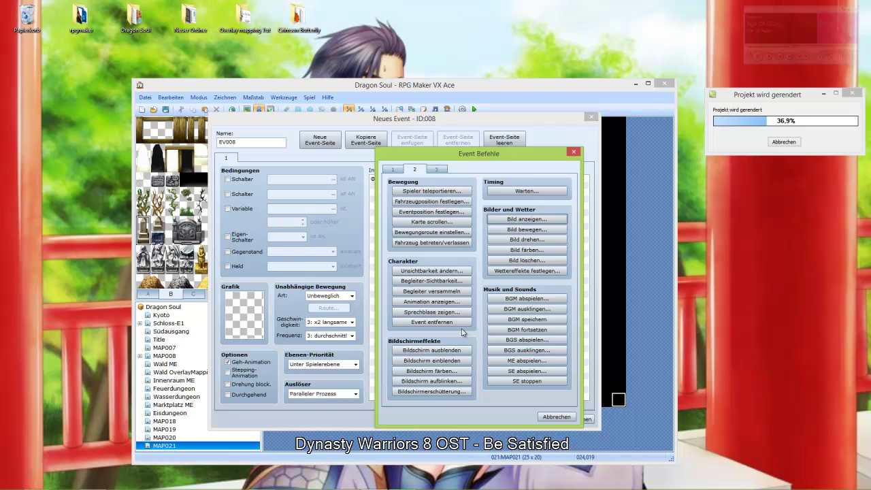
{"action": "left_click", "coordinate": [527, 219]}
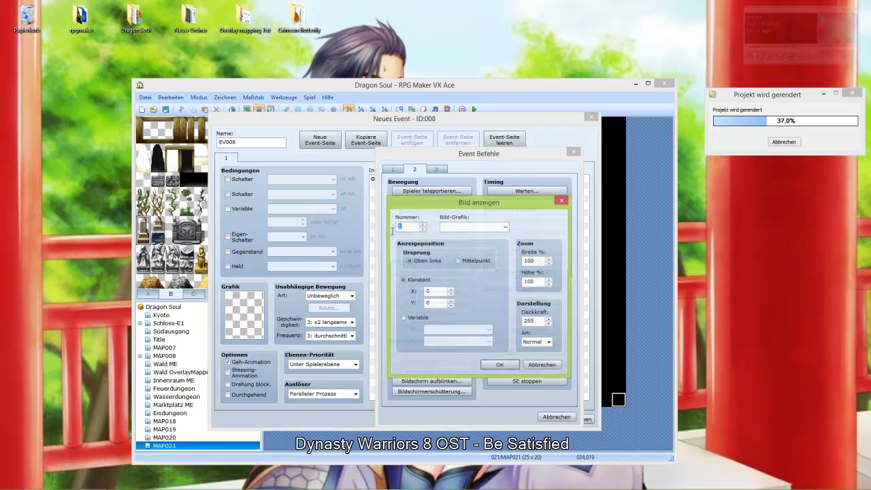
{"action": "left_click", "coordinate": [505, 227]}
Step: Preview the available picture graphics, such as licht12_02, magic_square01 and [Fixed]licht18, to find a suitable light overlay
{"action": "left_click", "coordinate": [352, 205]}
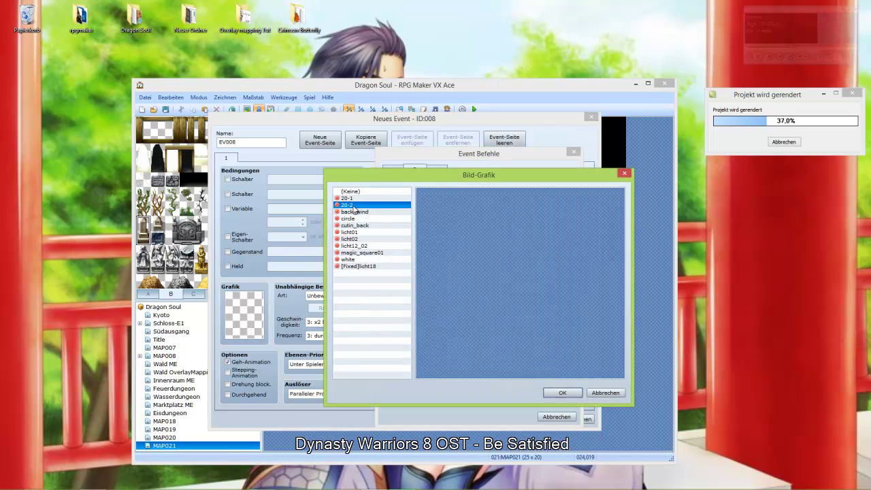
{"action": "left_click", "coordinate": [353, 212]}
{"action": "left_click", "coordinate": [353, 219]}
{"action": "left_click", "coordinate": [353, 226]}
{"action": "left_click", "coordinate": [352, 239]}
{"action": "left_click", "coordinate": [351, 232]}
{"action": "left_click", "coordinate": [353, 246]}
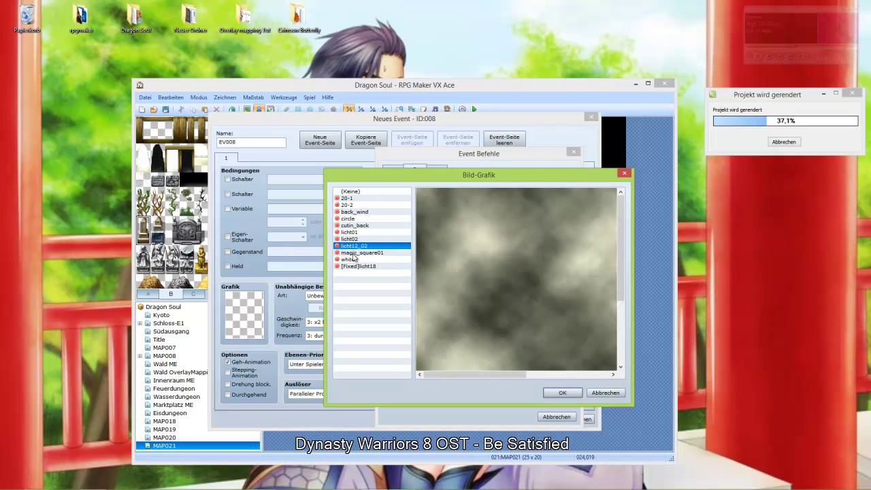
{"action": "left_click", "coordinate": [355, 253]}
{"action": "left_click", "coordinate": [352, 260]}
{"action": "left_click", "coordinate": [351, 267]}
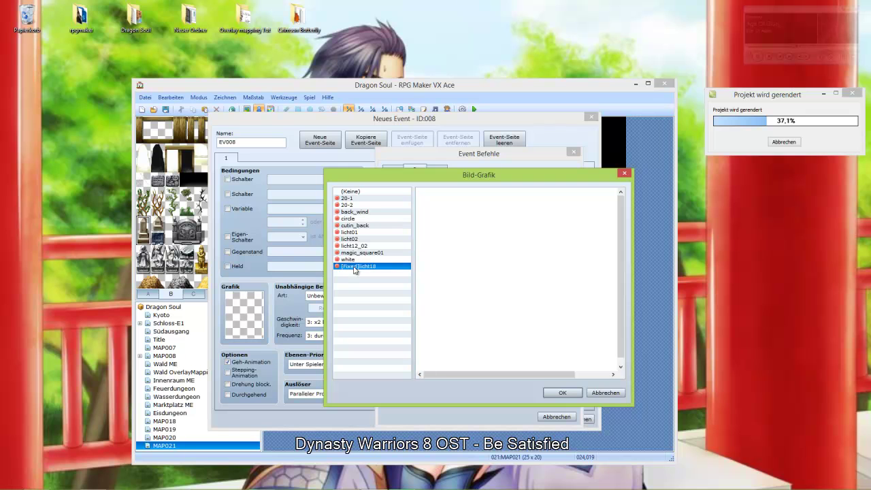
{"action": "left_click", "coordinate": [362, 253]}
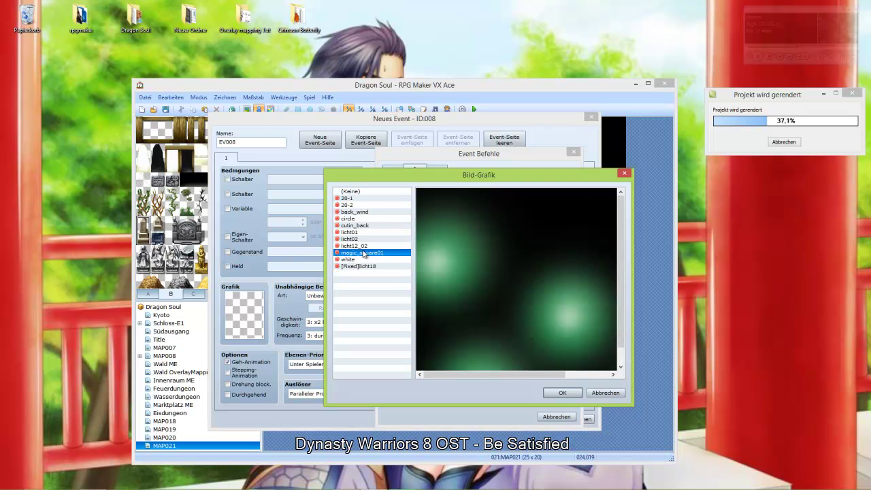
{"action": "left_click", "coordinate": [362, 247]}
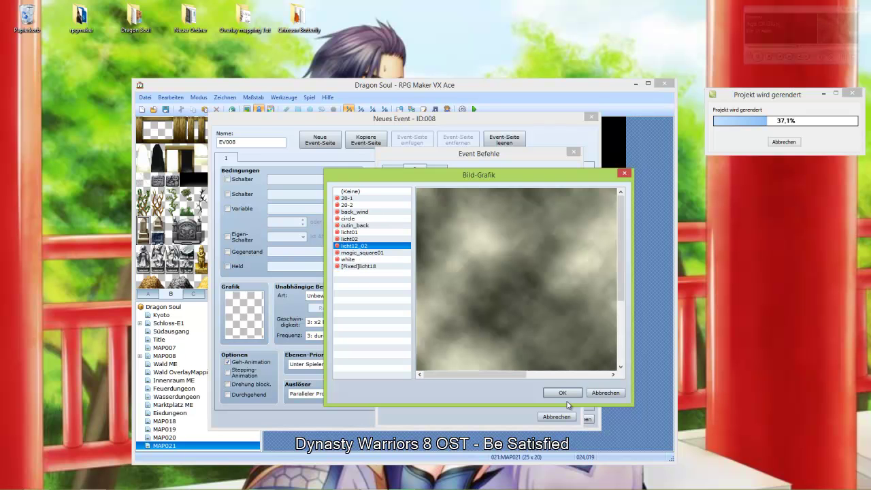
{"action": "left_click", "coordinate": [351, 205]}
Step: Show graphic 20-1 as picture number 1 with the display type Add and confirm the command
{"action": "left_click", "coordinate": [349, 199]}
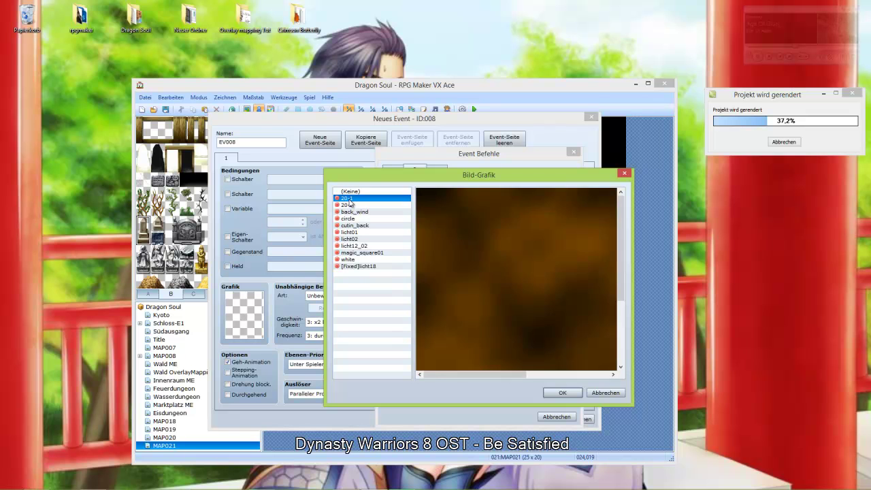
{"action": "left_click", "coordinate": [561, 392]}
{"action": "left_click", "coordinate": [533, 343]}
{"action": "double_click", "coordinate": [532, 322]}
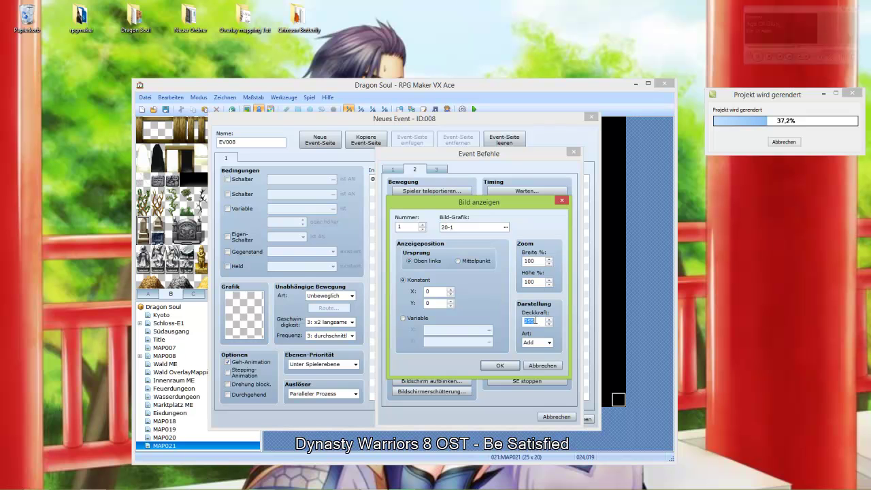
{"action": "left_click", "coordinate": [500, 365]}
Step: Add a Bildschirm färben command using the Dunkel tone (-68, -68, -68, 0) over 60 frames with waiting, and save the event
{"action": "double_click", "coordinate": [477, 186]}
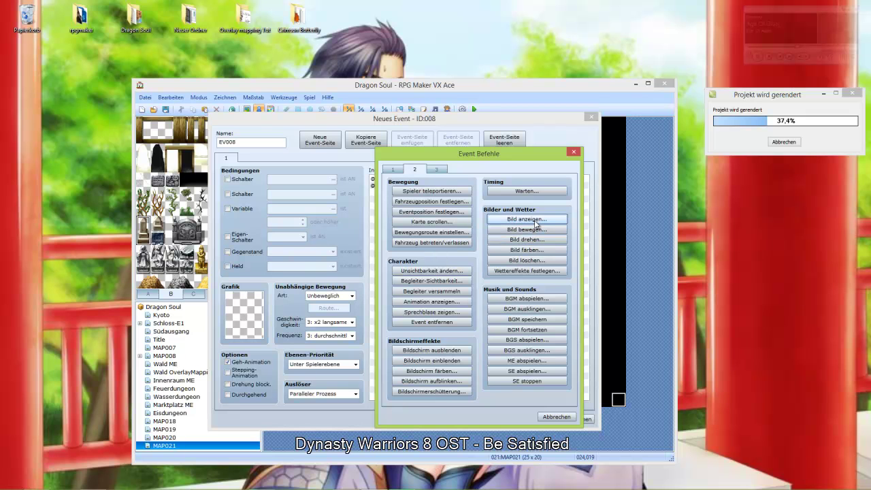
{"action": "left_click", "coordinate": [393, 168]}
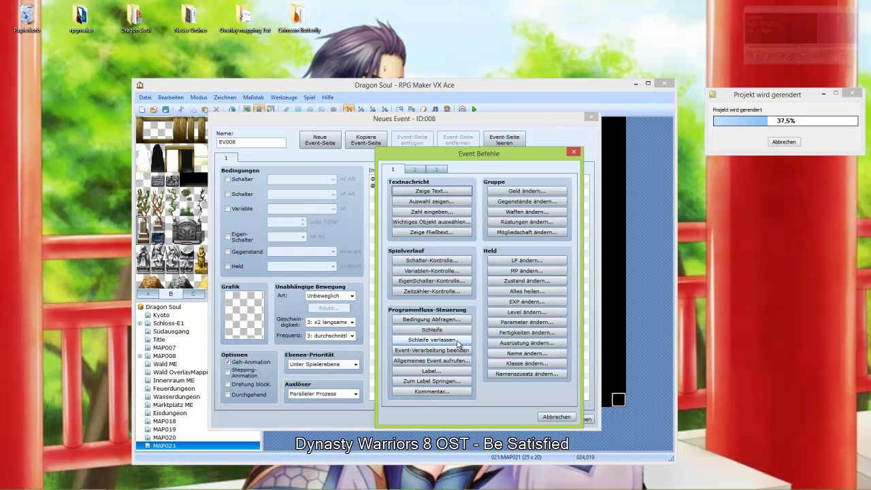
{"action": "left_click", "coordinate": [417, 169]}
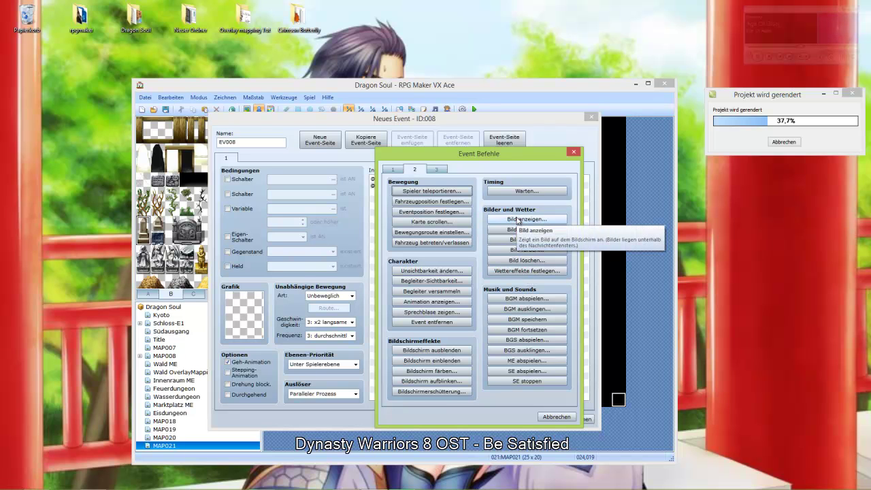
{"action": "left_click", "coordinate": [455, 372]}
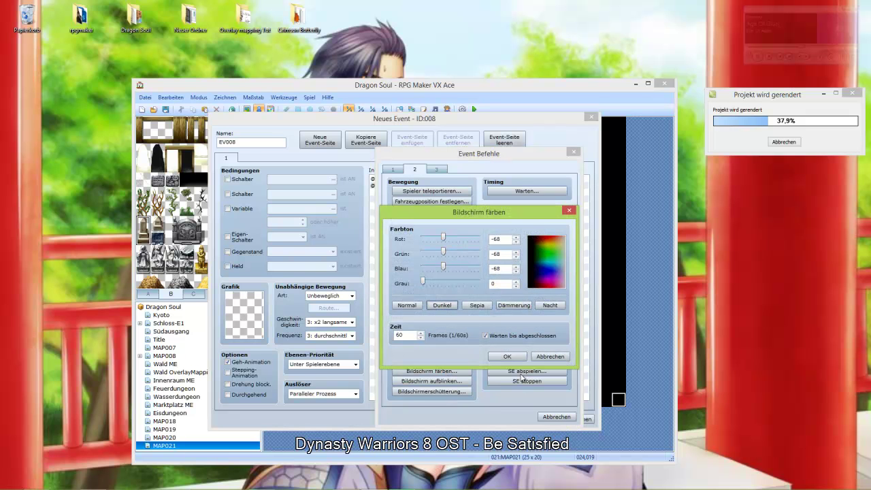
{"action": "left_click", "coordinate": [514, 358]}
{"action": "left_click", "coordinate": [569, 422]}
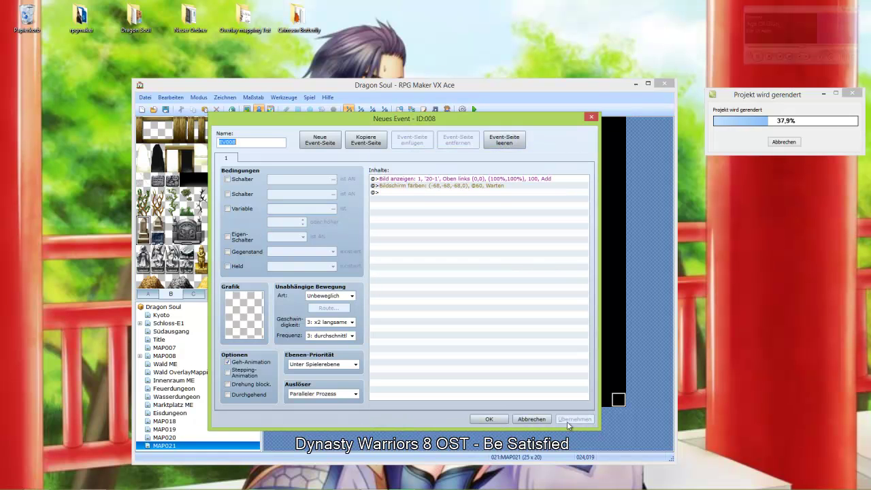
{"action": "left_click", "coordinate": [490, 419]}
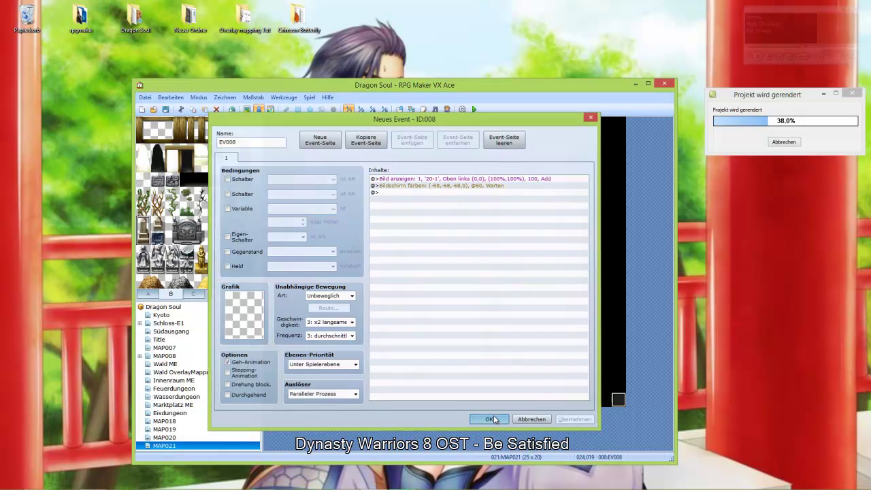
Step: Set the player's starting position on the floor tile 013,014 in the cave's lower middle room
{"action": "right_click", "coordinate": [447, 327]}
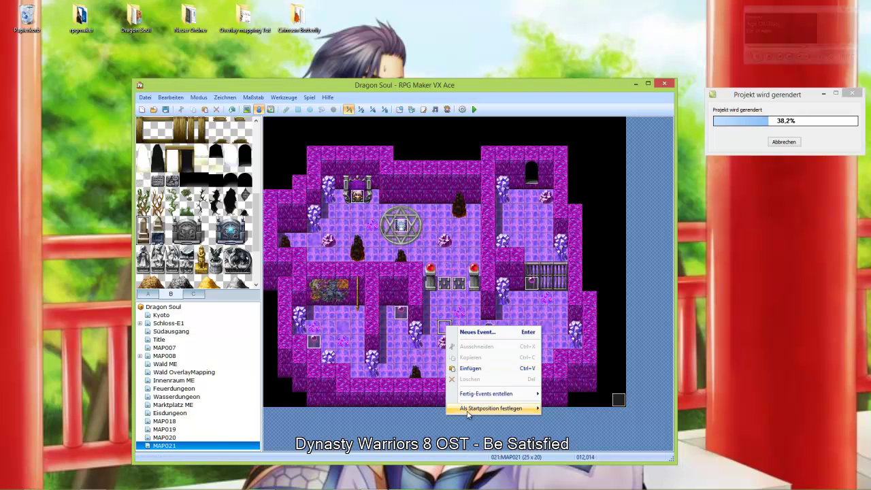
{"action": "mouse_move", "coordinate": [483, 413]}
{"action": "left_click", "coordinate": [563, 411]}
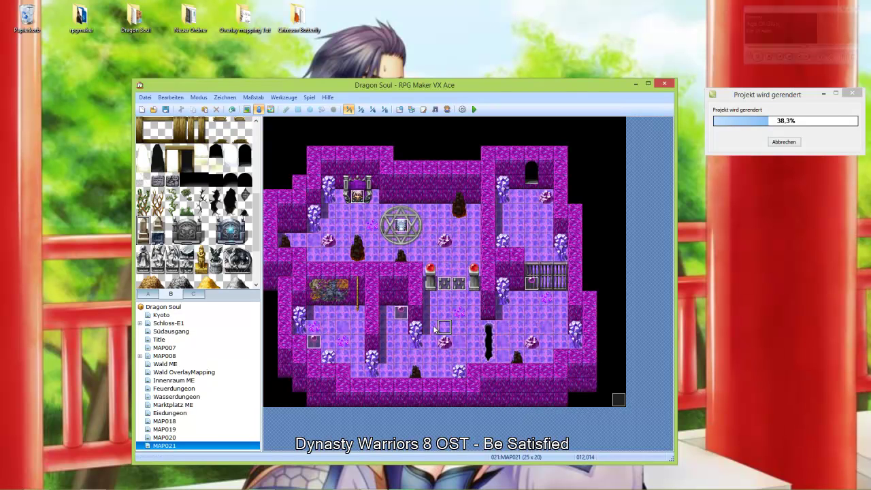
{"action": "right_click", "coordinate": [462, 334]}
{"action": "mouse_move", "coordinate": [539, 418]}
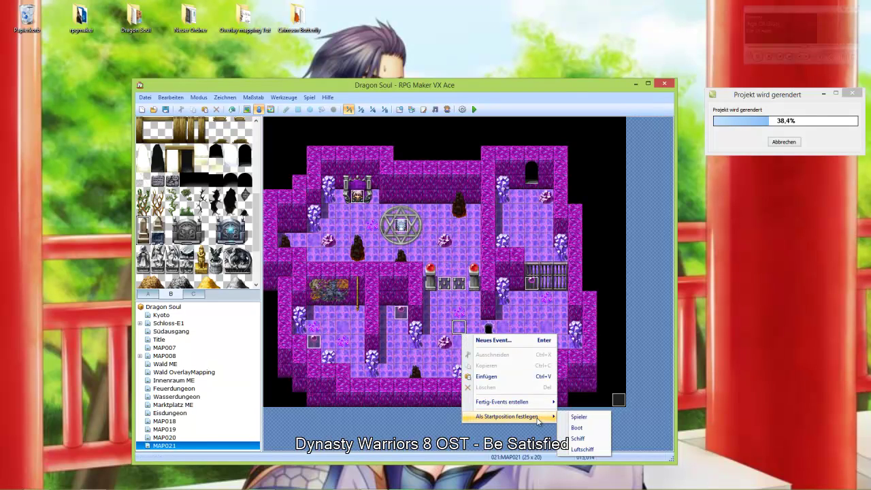
{"action": "left_click", "coordinate": [590, 418]}
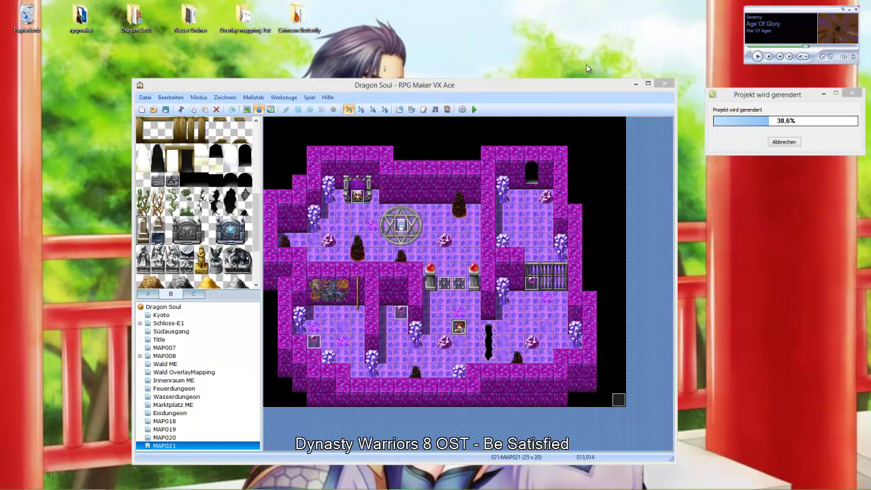
Step: Playtest a new game, walk the hero around the lower rooms to examine the light overlay and darkened screen, and close the game
{"action": "left_click", "coordinate": [475, 109]}
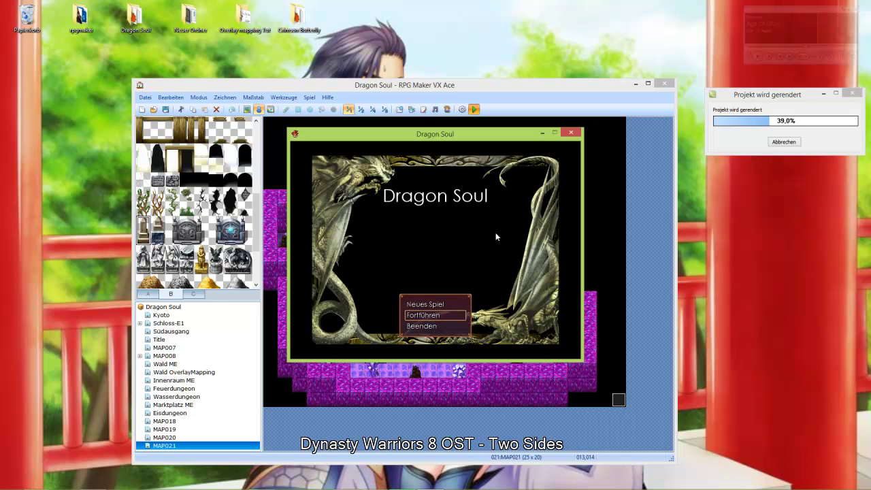
{"action": "key", "text": "Return"}
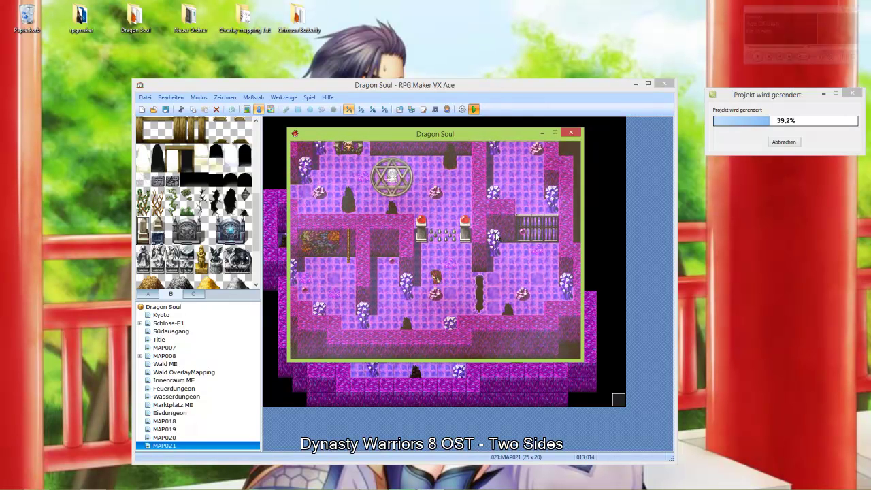
{"action": "key", "text": "Left"}
{"action": "key", "text": "Down"}
{"action": "key", "text": "Left"}
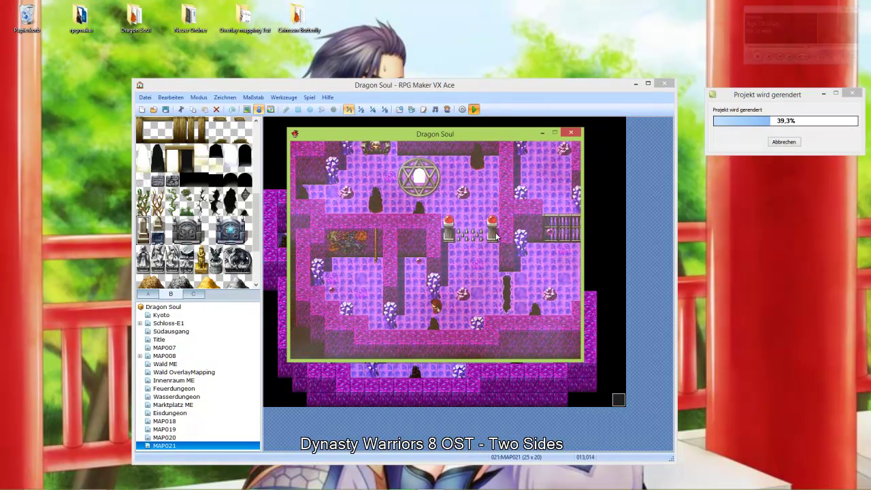
{"action": "key", "text": "Up"}
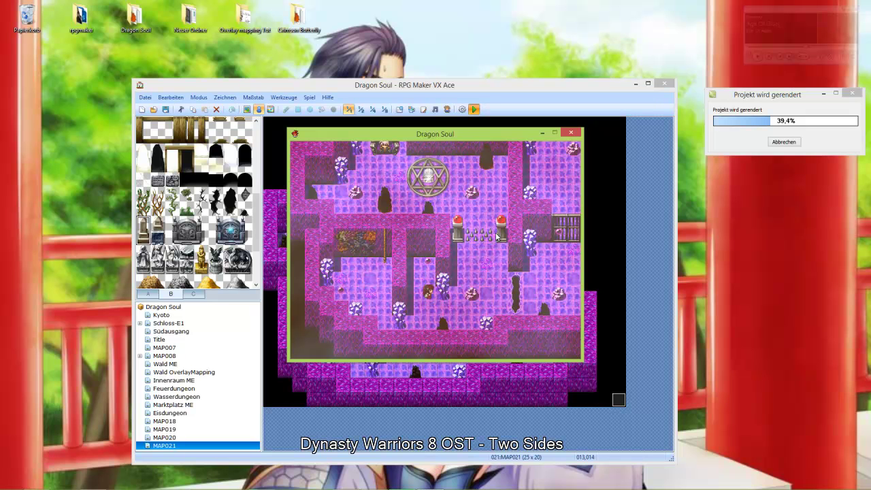
{"action": "key", "text": "Right"}
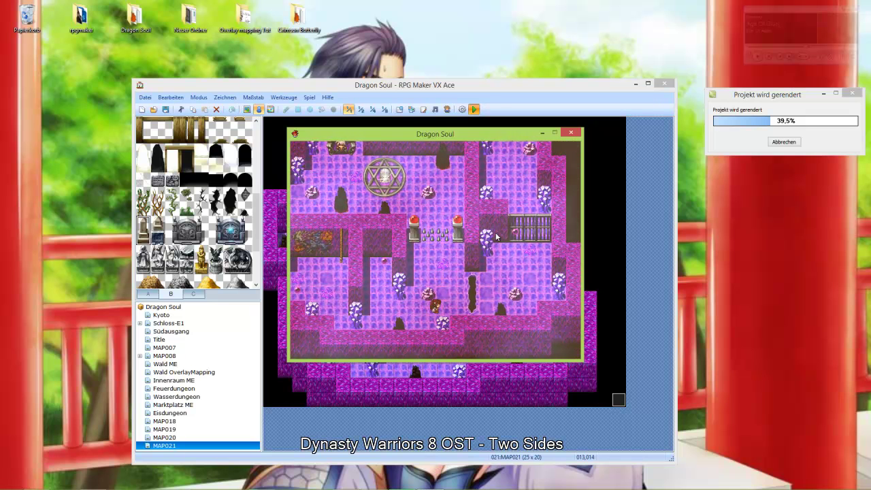
{"action": "key", "text": "Up"}
{"action": "key", "text": "Left"}
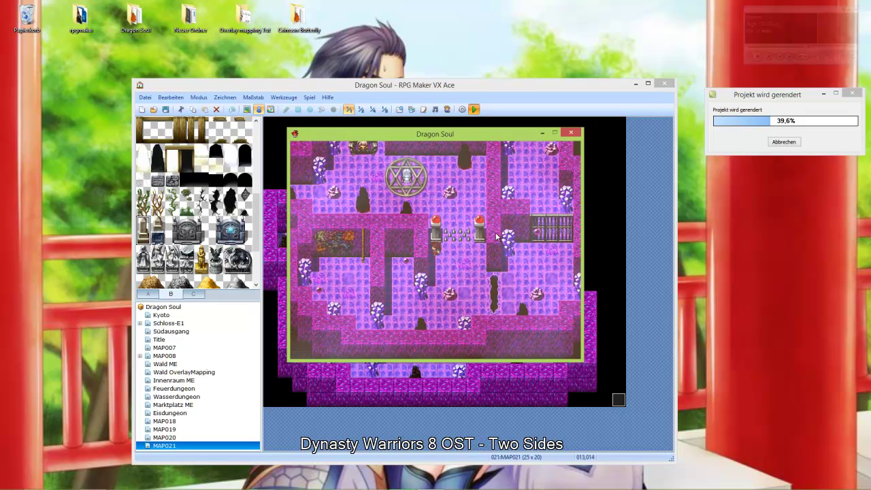
{"action": "key", "text": "Right"}
{"action": "key", "text": "Down"}
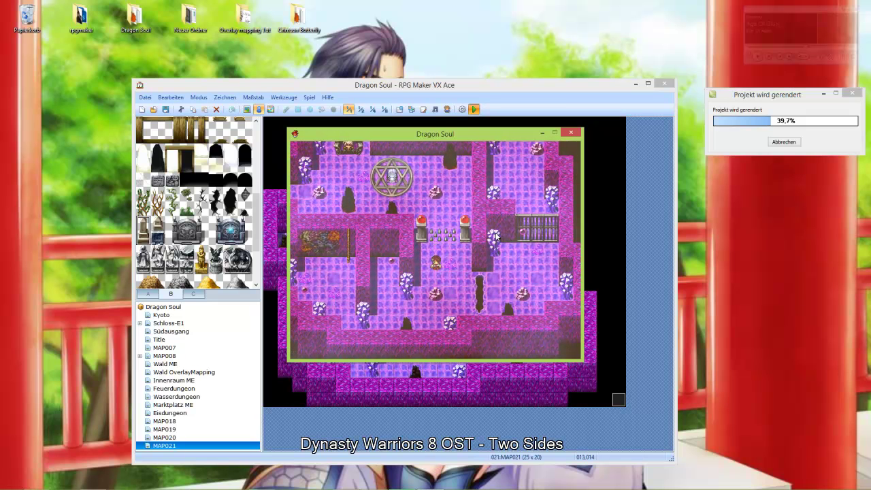
{"action": "key", "text": "Up"}
{"action": "key", "text": "Down"}
{"action": "key", "text": "Right"}
{"action": "key", "text": "Down"}
{"action": "key", "text": "Down"}
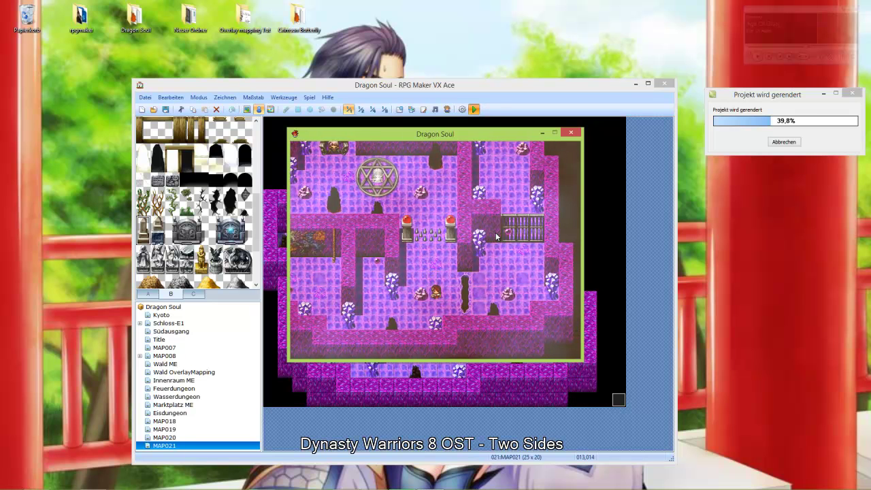
{"action": "key", "text": "Left"}
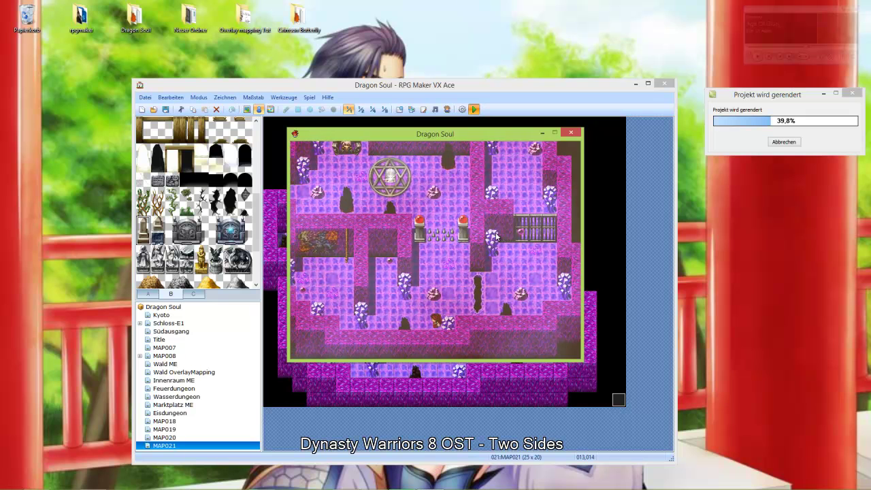
{"action": "key", "text": "Left"}
{"action": "key", "text": "Up"}
{"action": "key", "text": "Up"}
{"action": "key", "text": "Up"}
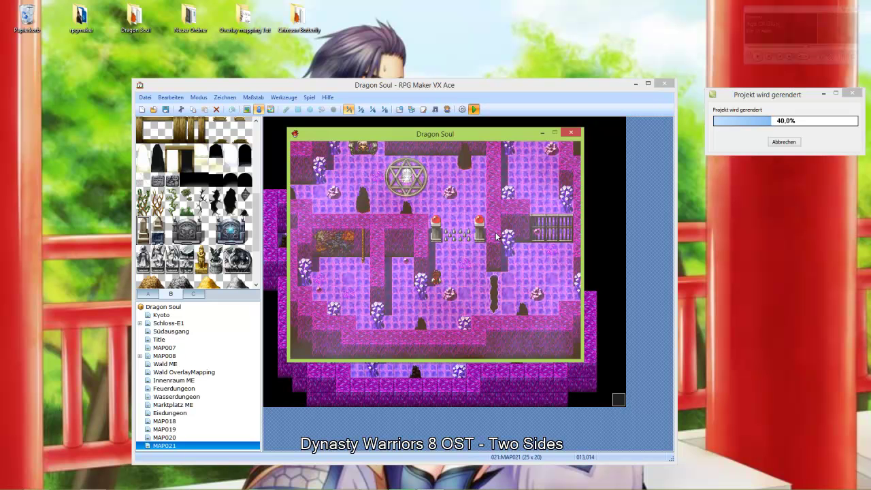
{"action": "left_click", "coordinate": [570, 133]}
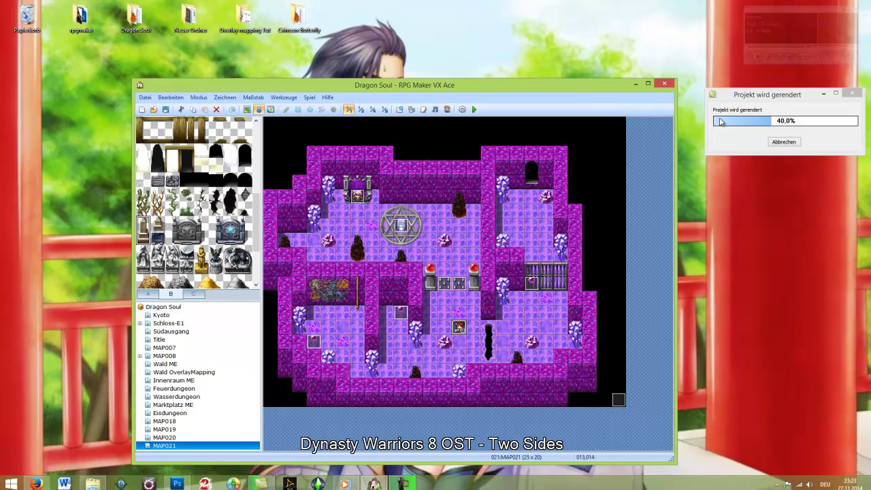
{"action": "left_click", "coordinate": [760, 58]}
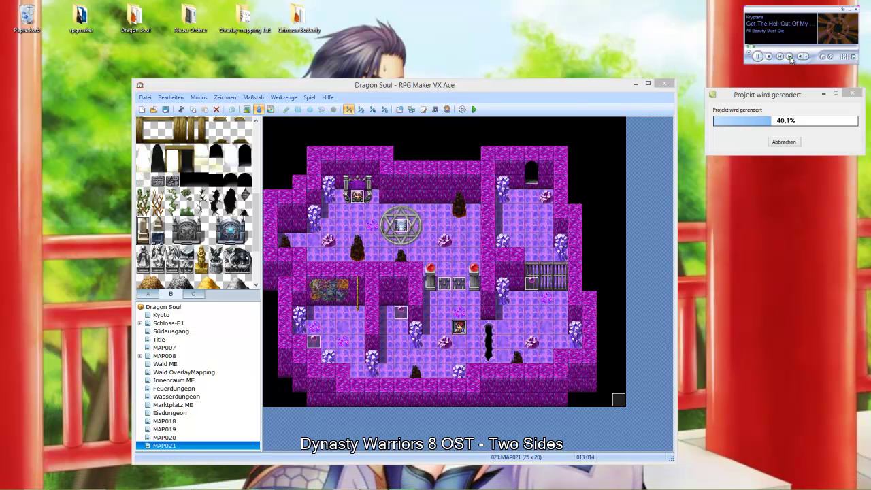
{"action": "left_click", "coordinate": [769, 57]}
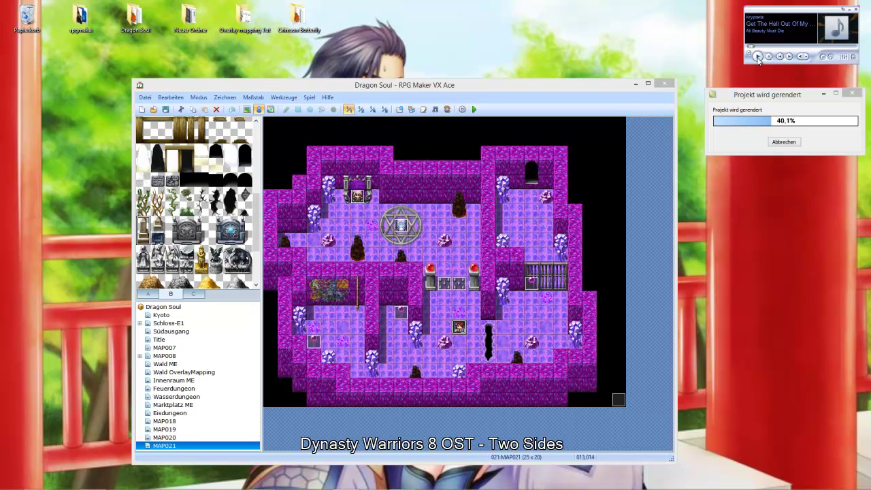
{"action": "left_click", "coordinate": [781, 57]}
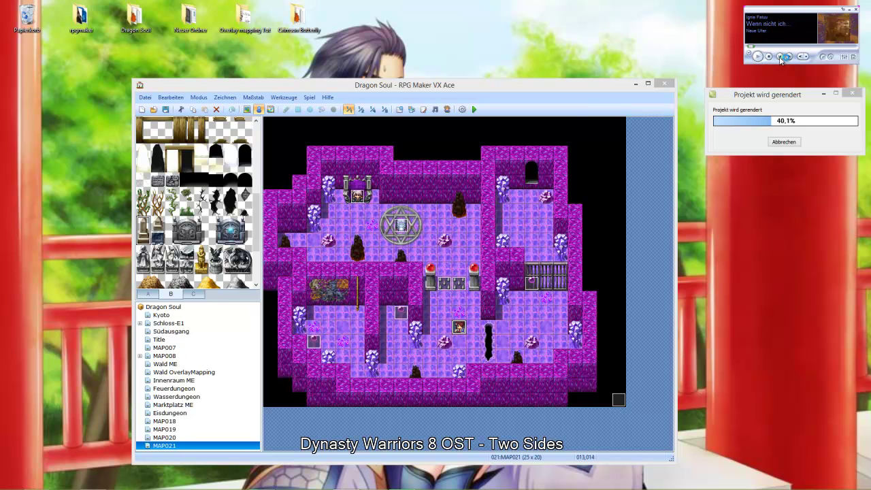
{"action": "left_click", "coordinate": [580, 107]}
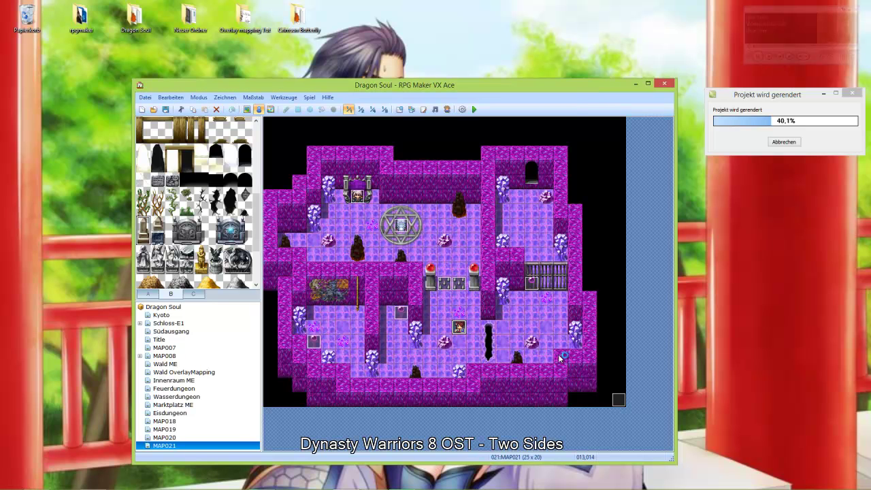
Step: Enable Stepping-Animation for the purple light event EV007 at the barred fence and save it
{"action": "double_click", "coordinate": [532, 285]}
{"action": "left_click", "coordinate": [228, 372]}
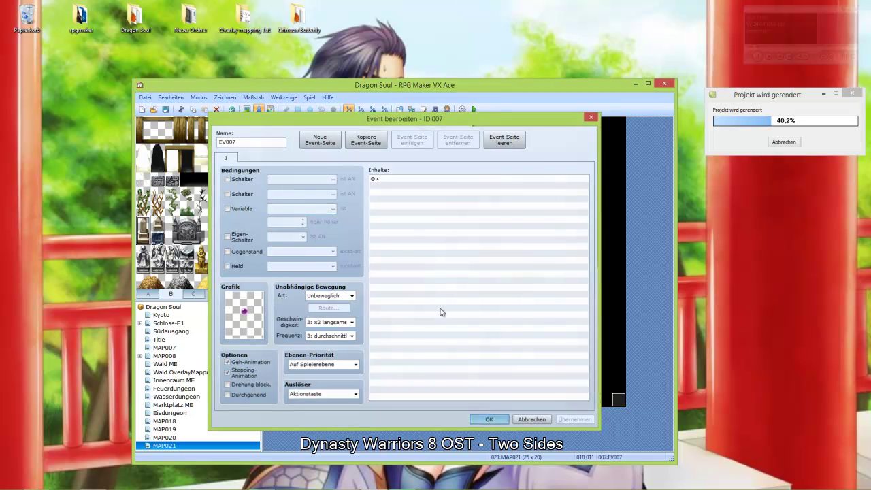
{"action": "key", "text": "Return"}
Step: Enable Stepping-Animation and Drehung block. for the purple light event EV005 in the narrow middle passage and save it
{"action": "double_click", "coordinate": [400, 314]}
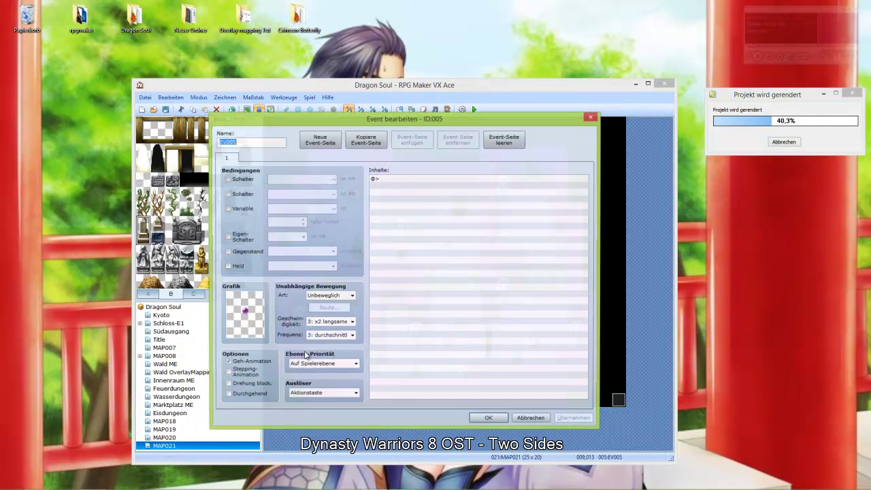
{"action": "left_click", "coordinate": [239, 385]}
{"action": "left_click", "coordinate": [574, 419]}
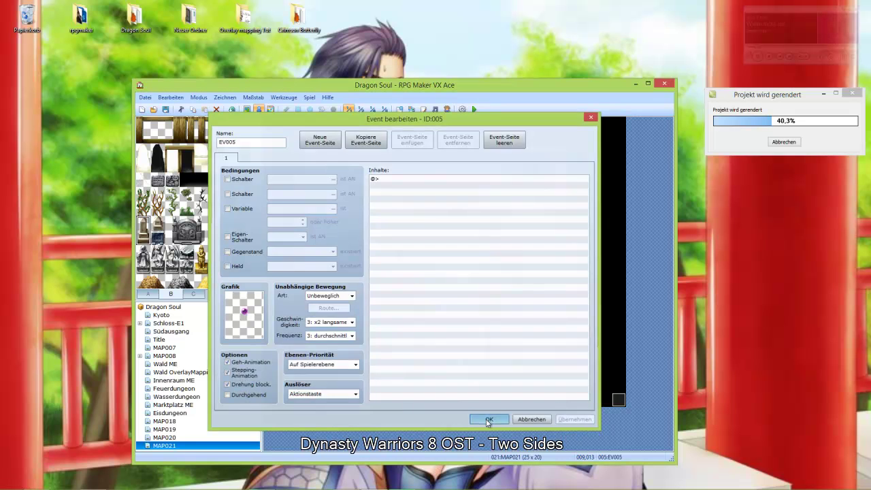
{"action": "left_click", "coordinate": [486, 420]}
Step: Enable Stepping-Animation and Drehung block. for the purple light event EV006 in the southwest room and save it
{"action": "double_click", "coordinate": [314, 344]}
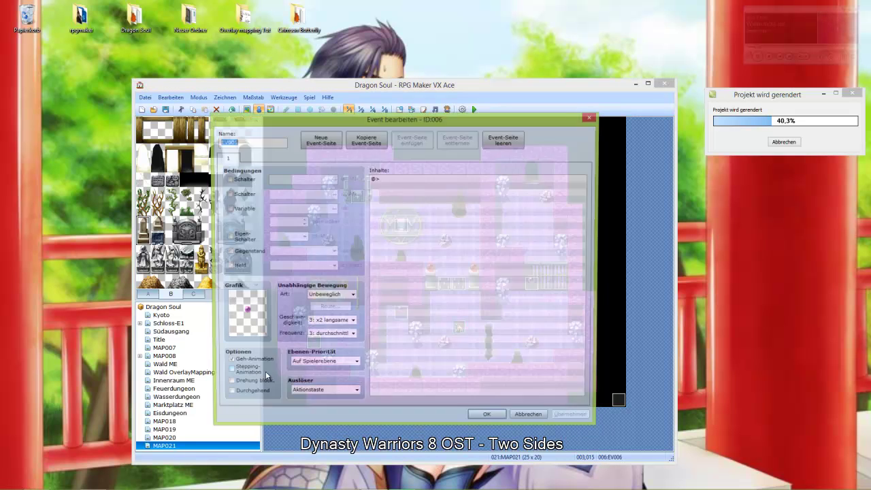
{"action": "left_click", "coordinate": [251, 386]}
{"action": "left_click", "coordinate": [574, 418]}
{"action": "left_click", "coordinate": [487, 418]}
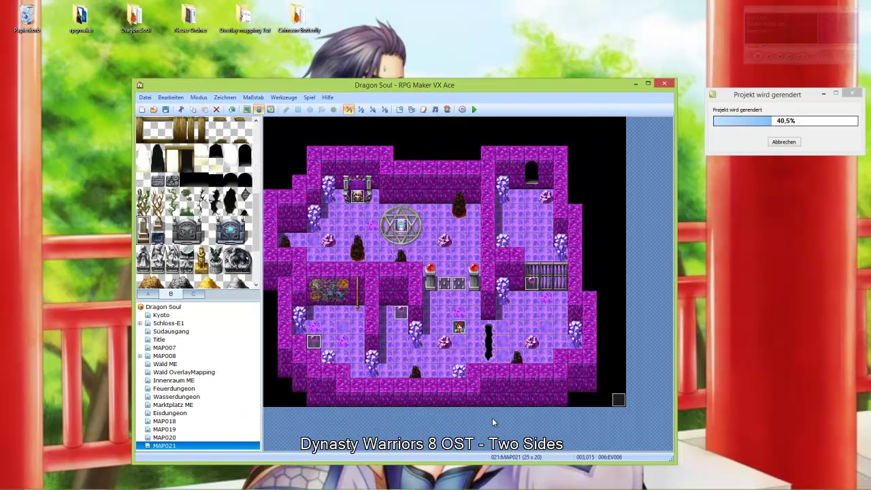
Step: Add a Bild anzeigen command after the existing commands of the parallel event EV008 and open its picture selection
{"action": "left_click", "coordinate": [618, 401]}
{"action": "double_click", "coordinate": [618, 402]}
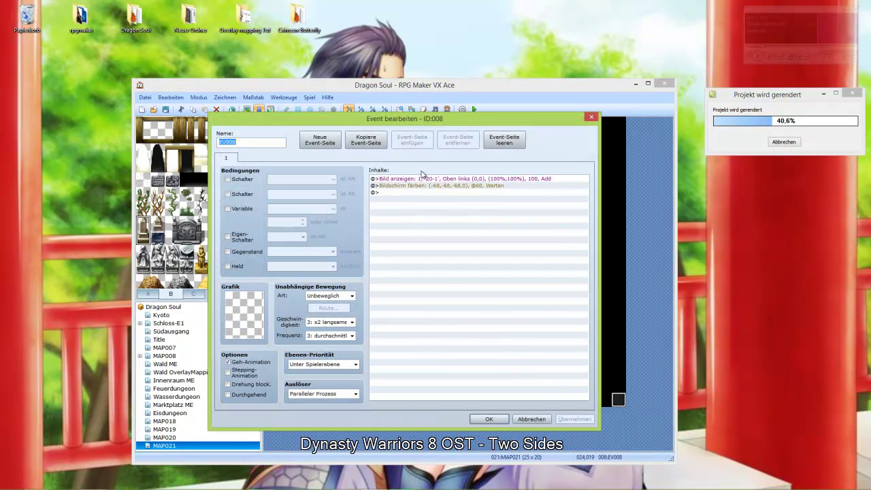
{"action": "double_click", "coordinate": [408, 193]}
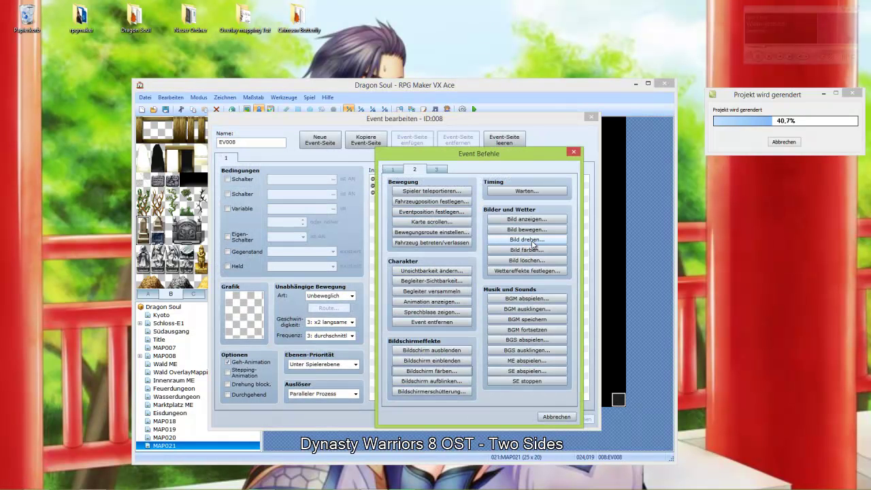
{"action": "left_click", "coordinate": [528, 220]}
{"action": "left_click", "coordinate": [492, 231]}
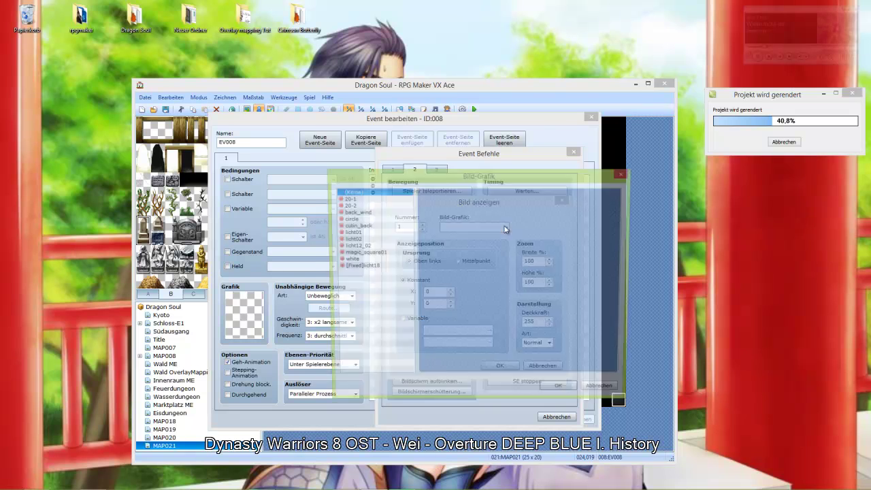
Step: Preview the light and effect pictures and choose 20-2 as the graphic for the new Bild anzeigen command
{"action": "left_click", "coordinate": [359, 259]}
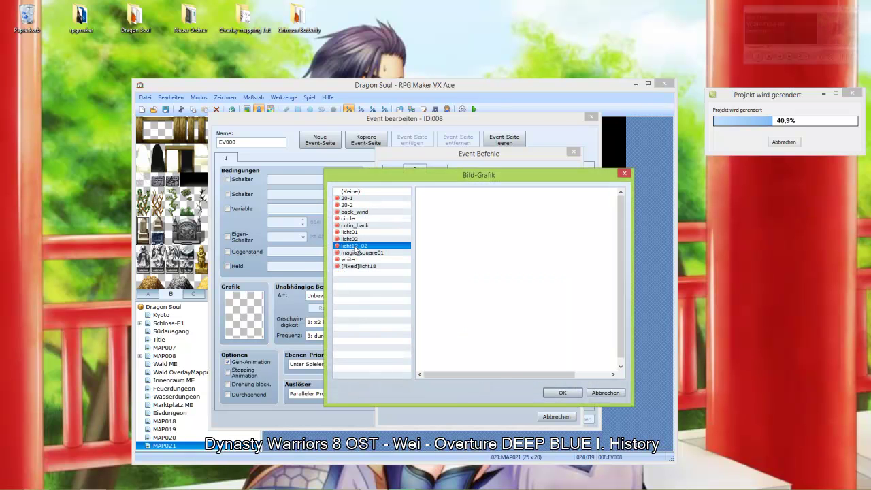
{"action": "left_click", "coordinate": [354, 245]}
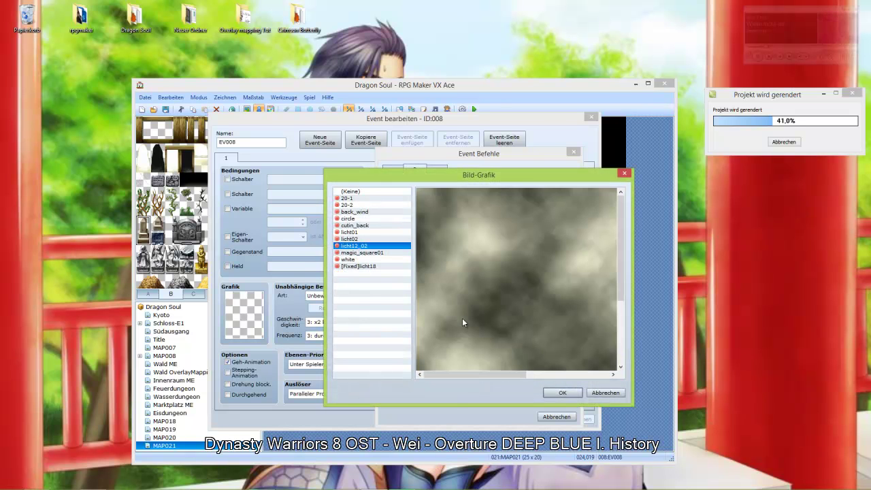
{"action": "left_click", "coordinate": [373, 240]}
{"action": "left_click", "coordinate": [372, 233]}
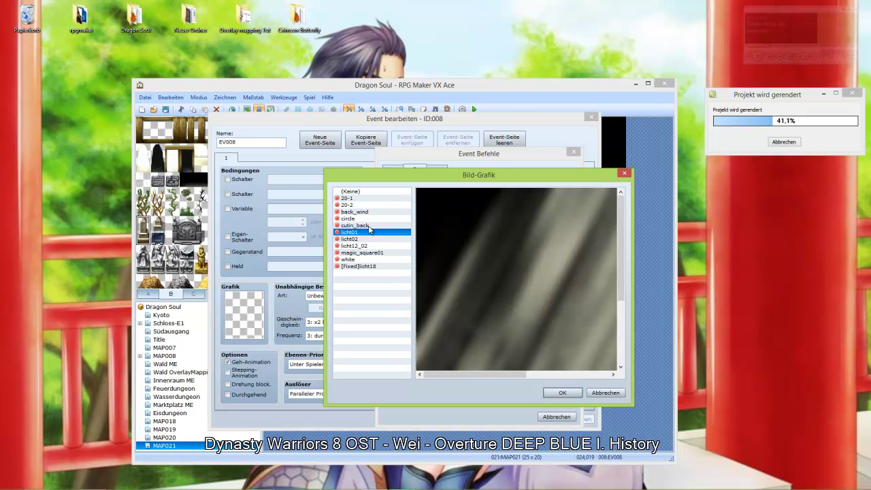
{"action": "left_click", "coordinate": [368, 226]}
{"action": "left_click", "coordinate": [364, 219]}
{"action": "left_click", "coordinate": [355, 212]}
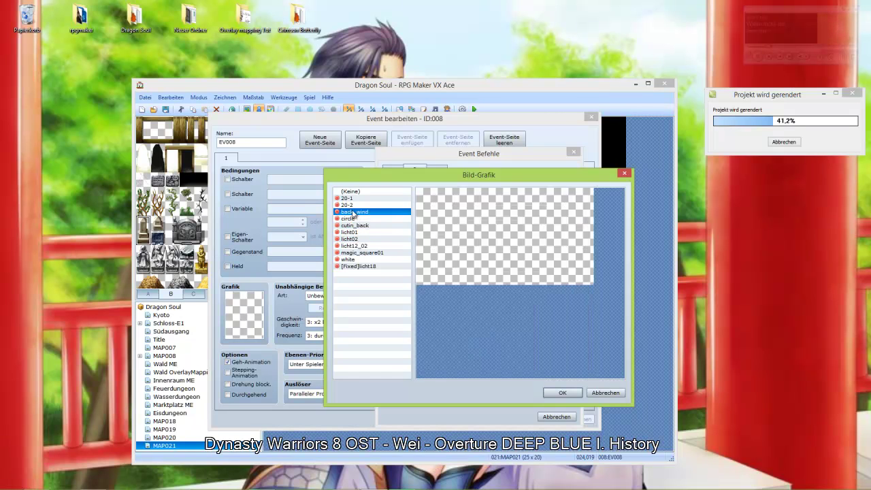
{"action": "left_click", "coordinate": [351, 206]}
{"action": "left_click", "coordinate": [562, 393]}
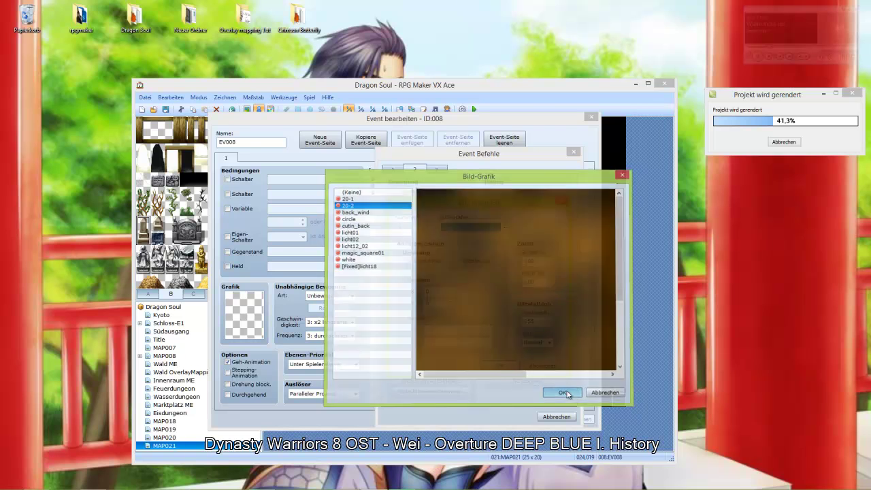
Step: Set the 20-2 picture's Deckkraft to 100 and its Art to Sub, and save event EV008
{"action": "double_click", "coordinate": [537, 323]}
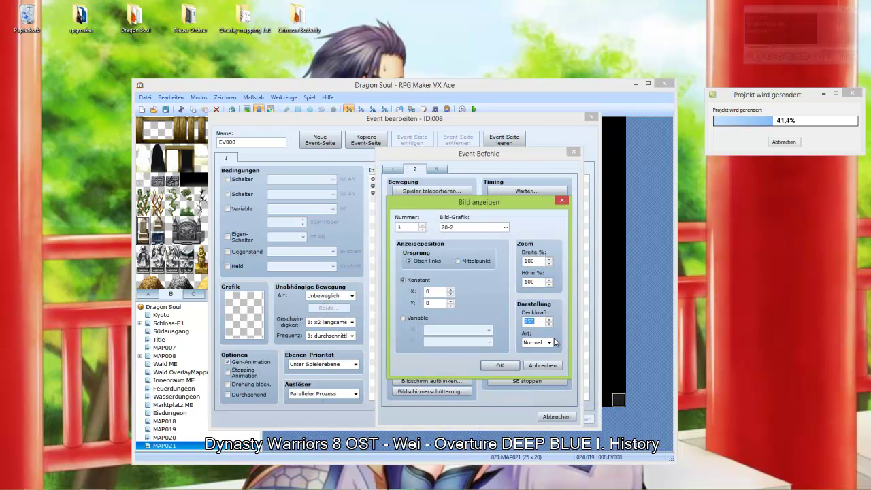
{"action": "type", "text": "100"}
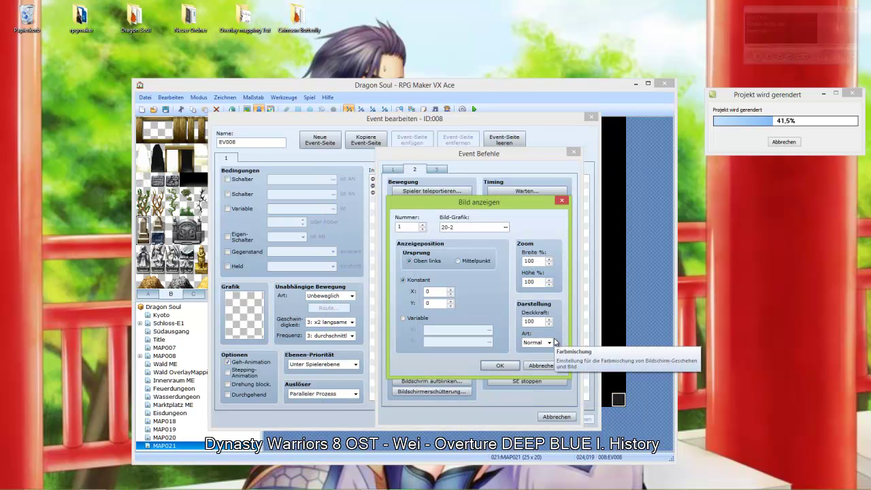
{"action": "left_click", "coordinate": [549, 342]}
{"action": "left_click", "coordinate": [535, 365]}
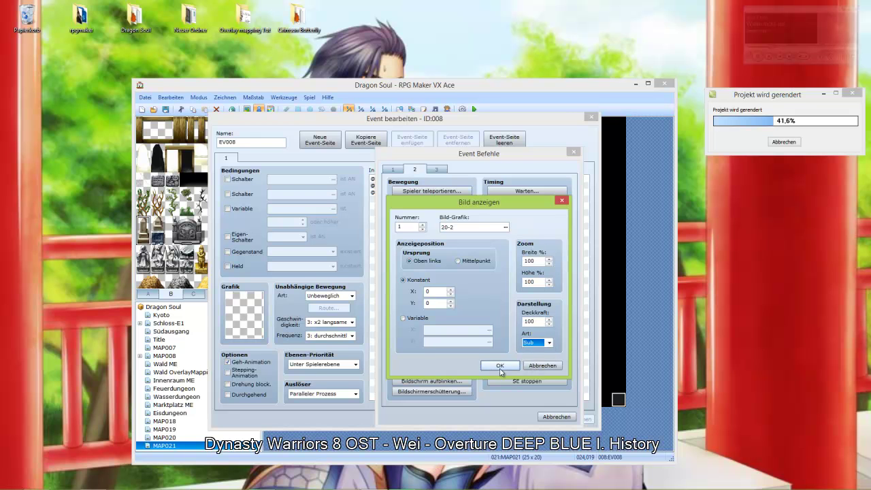
{"action": "left_click", "coordinate": [491, 368]}
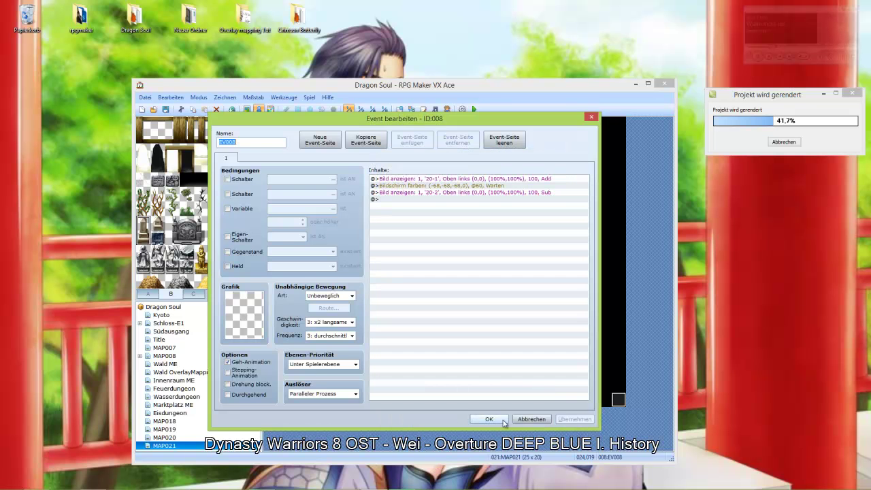
{"action": "left_click", "coordinate": [501, 419]}
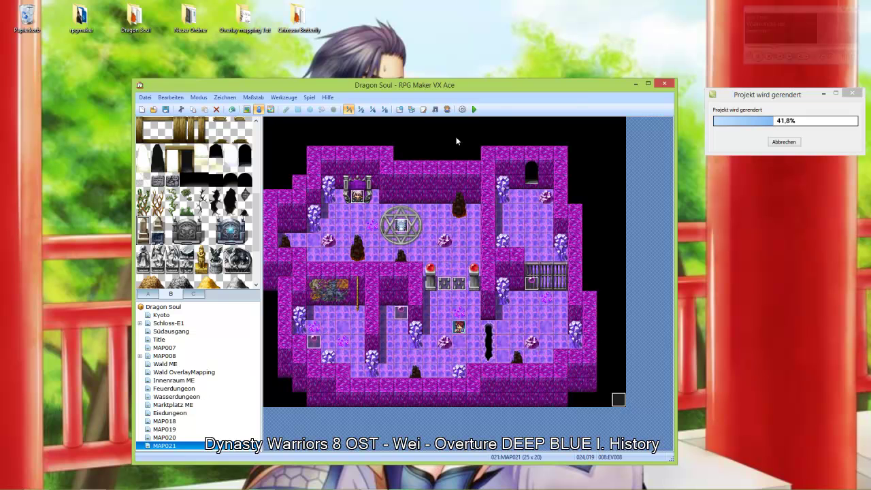
Step: Playtest a new game, walk the hero through the lower middle room to examine the 20-2 overlay, and close the game
{"action": "left_click", "coordinate": [474, 109]}
{"action": "left_click", "coordinate": [369, 295]}
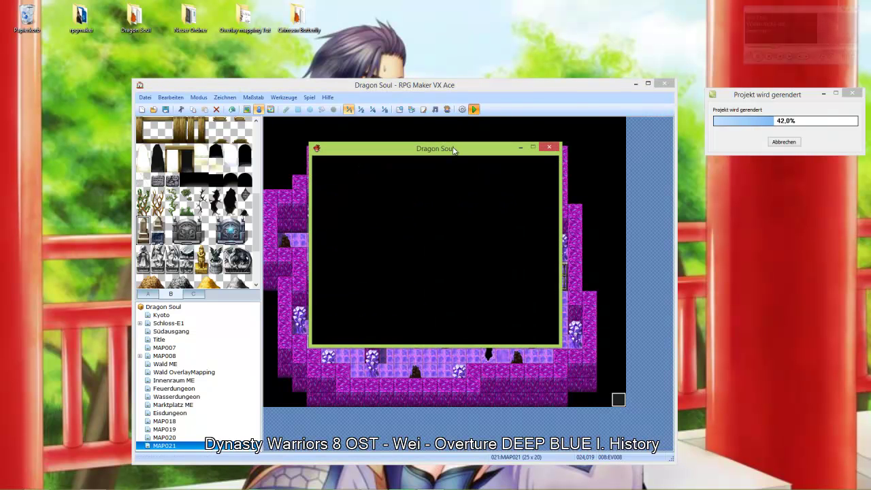
{"action": "key", "text": "Up"}
{"action": "key", "text": "Return"}
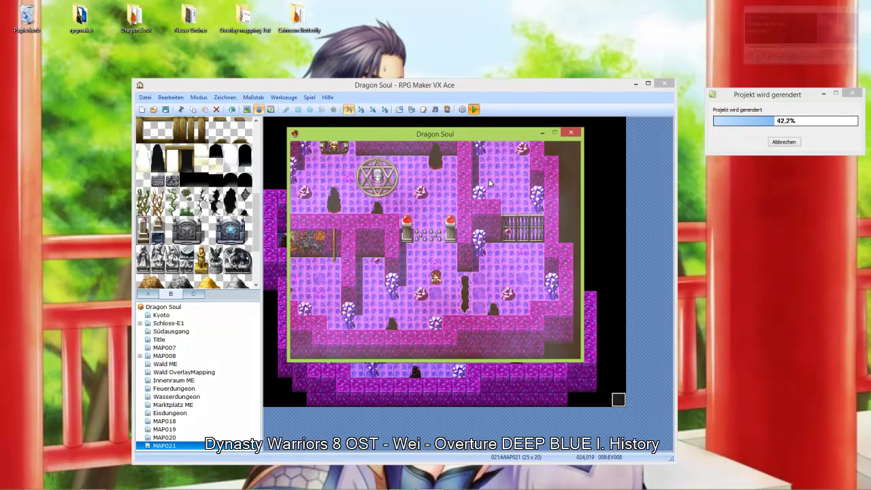
{"action": "key", "text": "Left"}
{"action": "key", "text": "Down"}
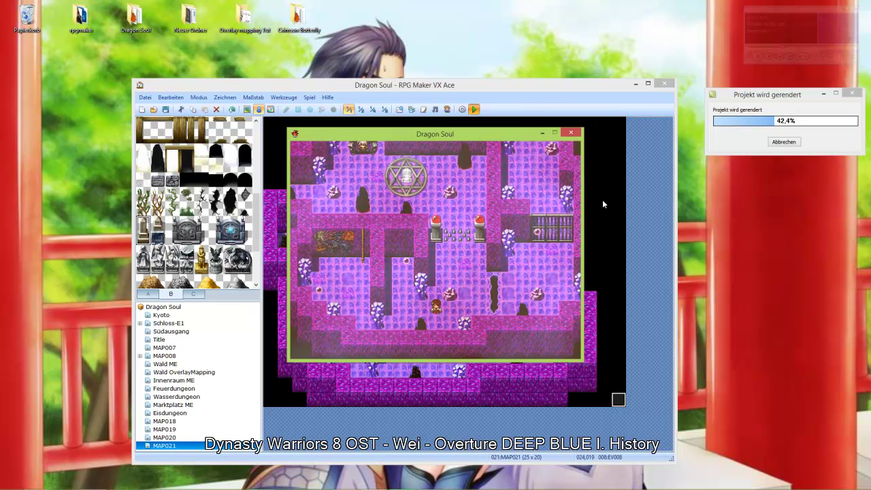
{"action": "key", "text": "alt+F4"}
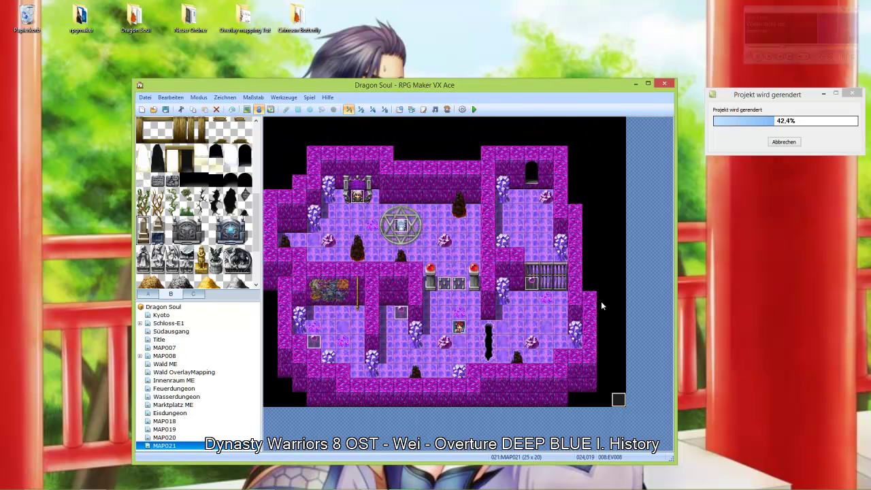
Step: Change the picture number of EV008's 20-2 Bild anzeigen command to 2 and save the event
{"action": "double_click", "coordinate": [482, 232]}
{"action": "left_click", "coordinate": [465, 193]}
{"action": "right_click", "coordinate": [465, 193]}
{"action": "left_click", "coordinate": [489, 207]}
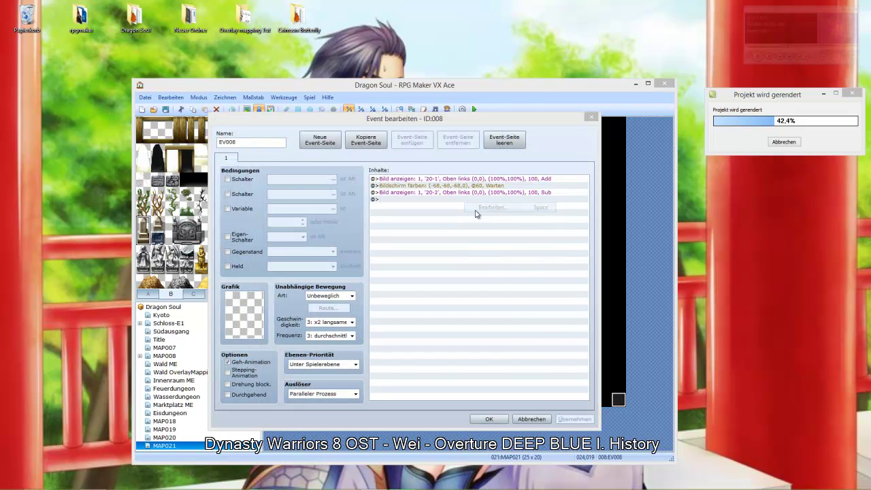
{"action": "left_click", "coordinate": [488, 363]}
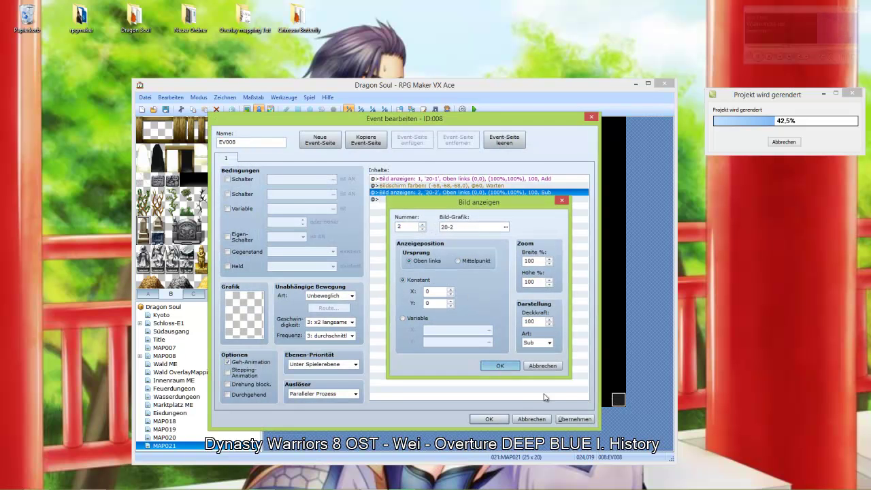
{"action": "left_click", "coordinate": [495, 421]}
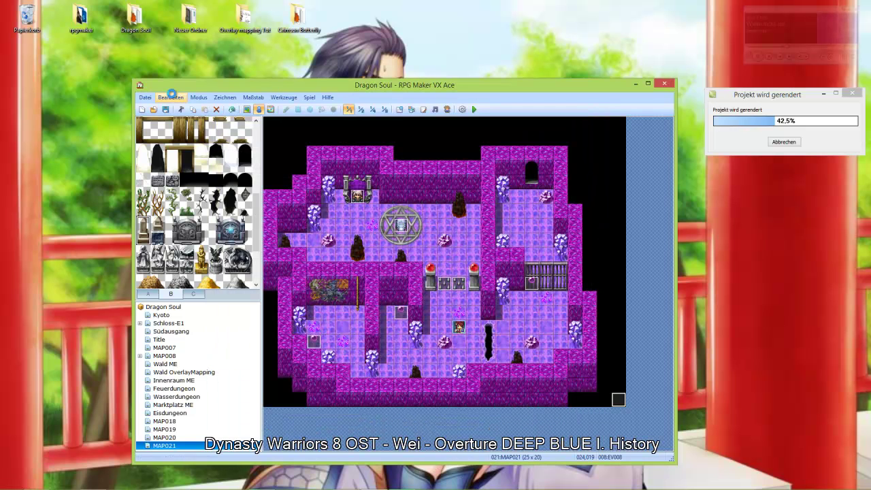
Step: Playtest the game again and walk the hero around the lower rooms to examine the 20-1 and 20-2 overlays together
{"action": "left_click", "coordinate": [475, 111]}
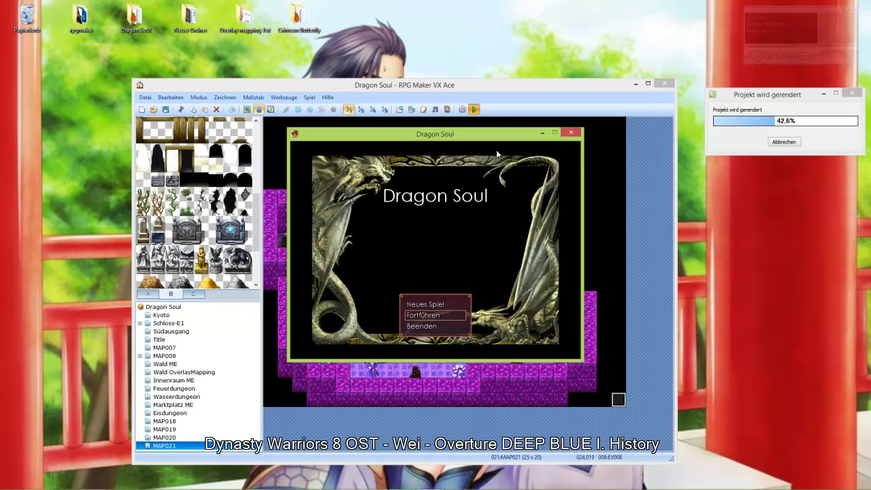
{"action": "key", "text": "Return"}
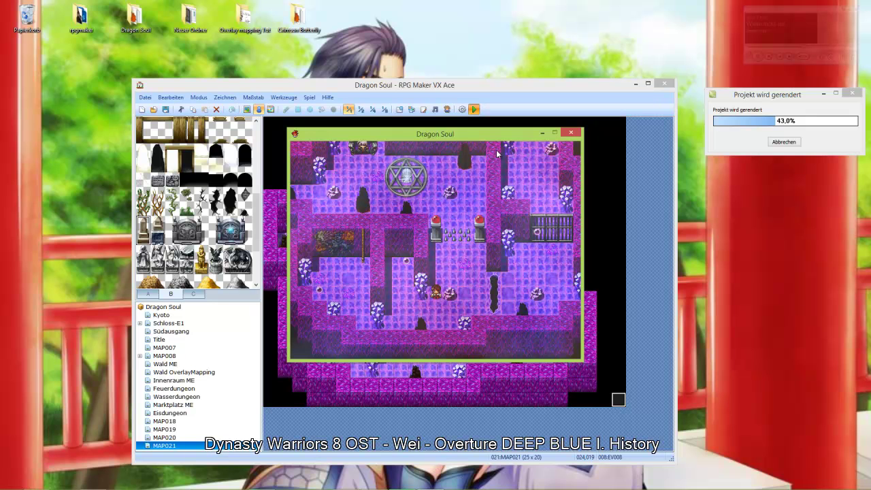
{"action": "key", "text": "Right"}
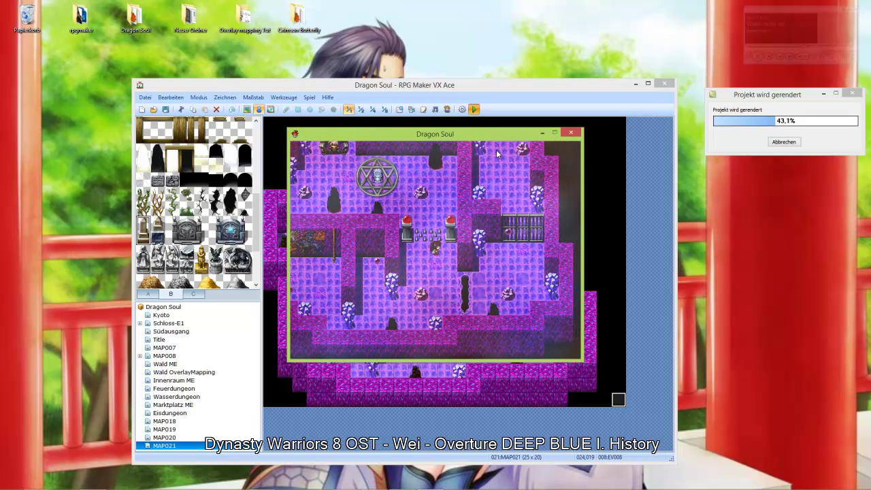
{"action": "key", "text": "Down"}
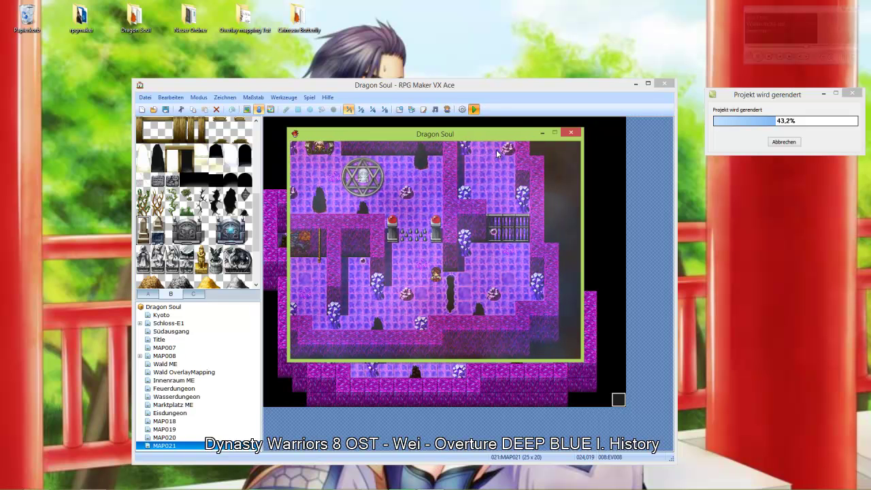
{"action": "key", "text": "Left"}
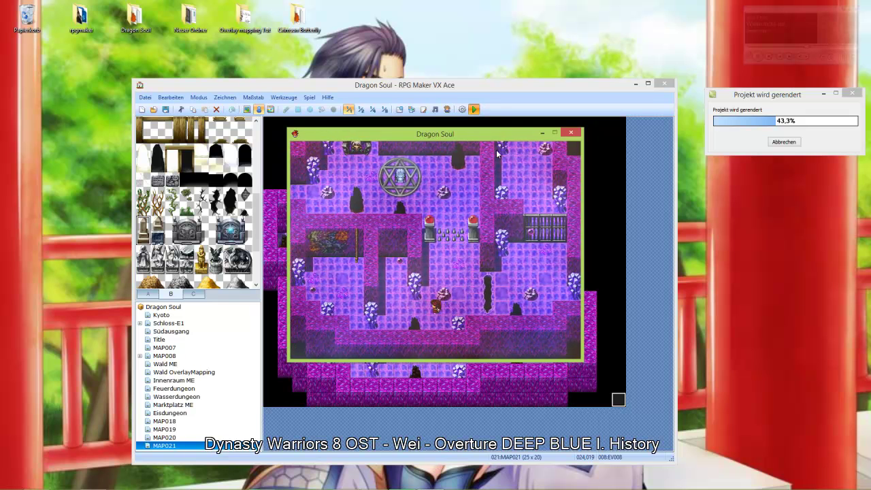
{"action": "key", "text": "Down"}
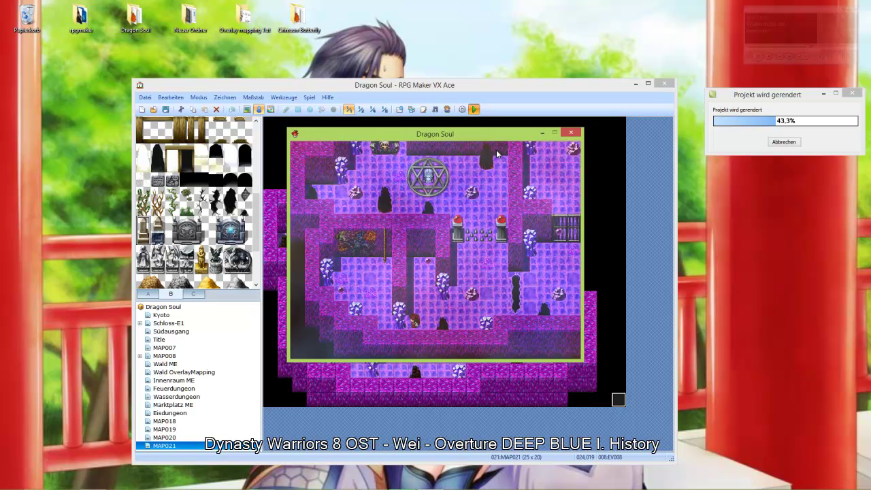
{"action": "key", "text": "Right"}
{"action": "key", "text": "Up"}
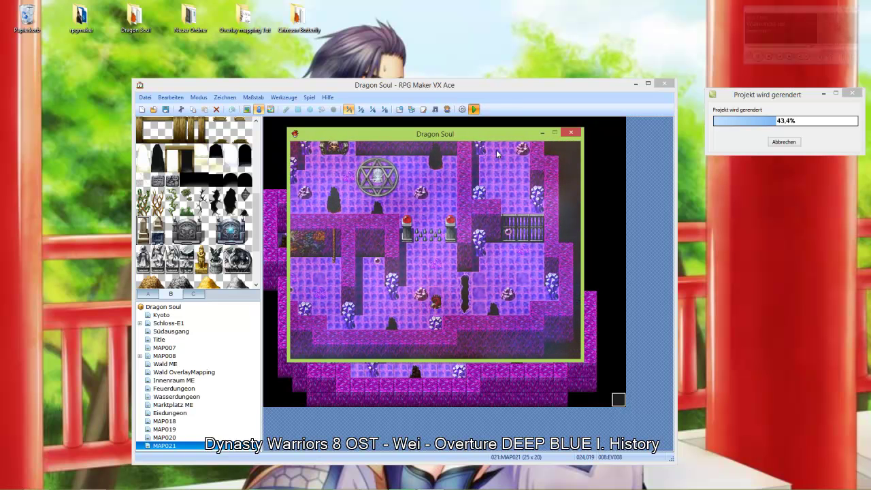